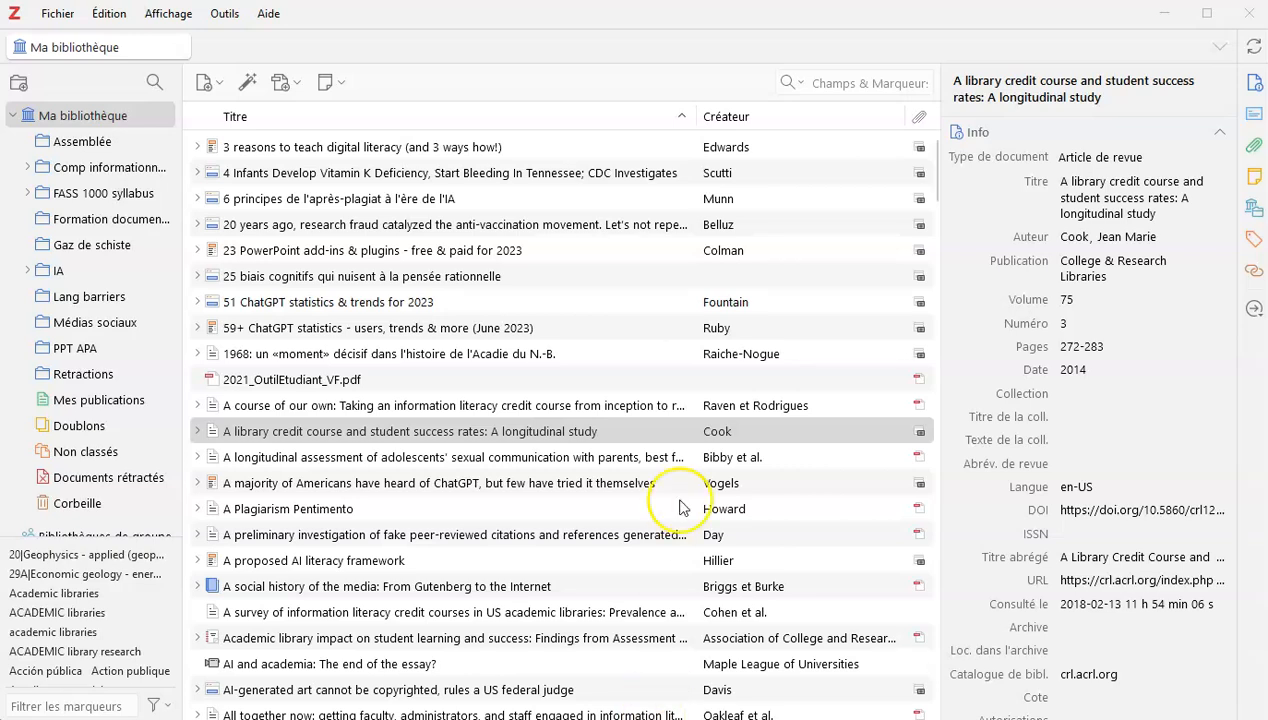
Create a new collection named Test in Ma bibliothèque
left_click(12, 87)
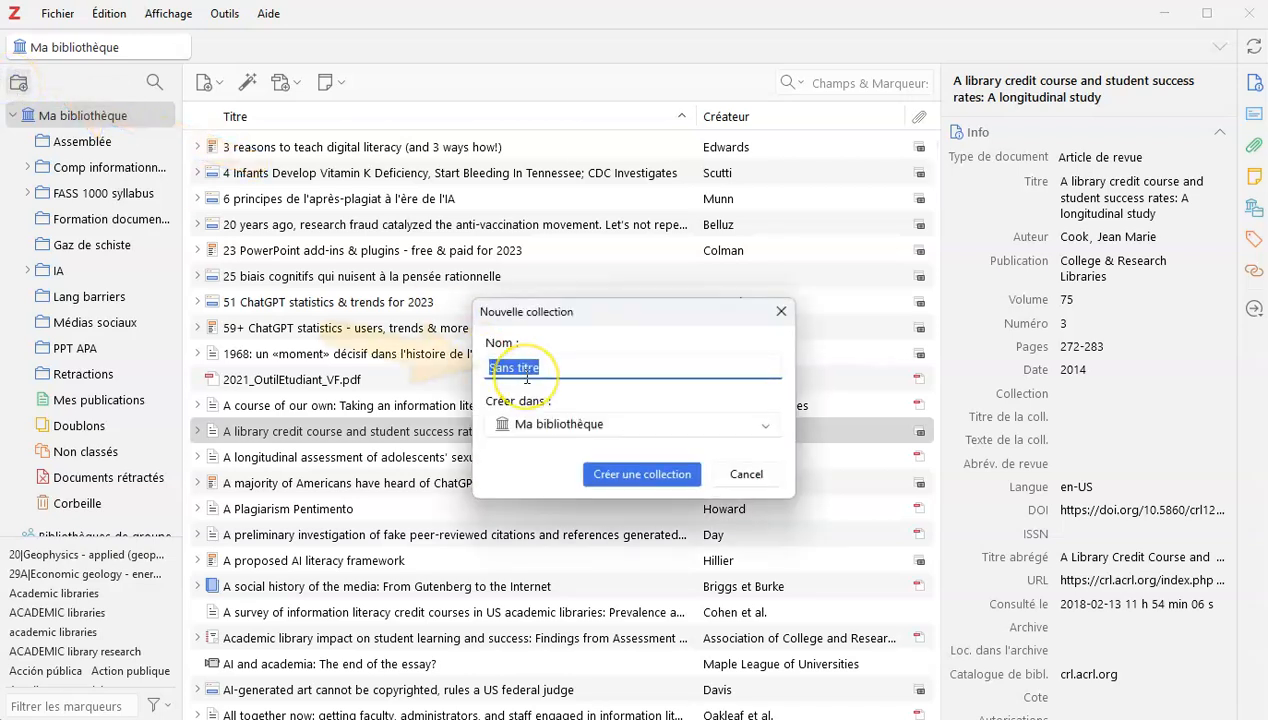
type("Test")
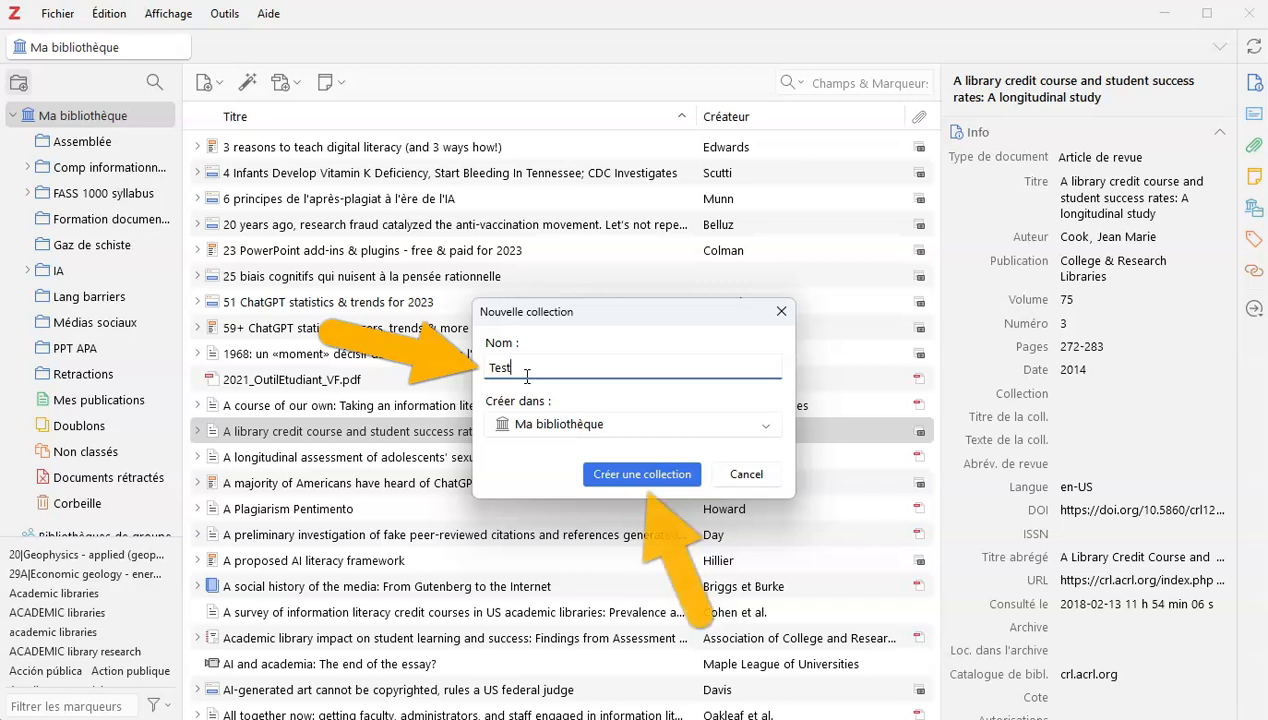
left_click(640, 474)
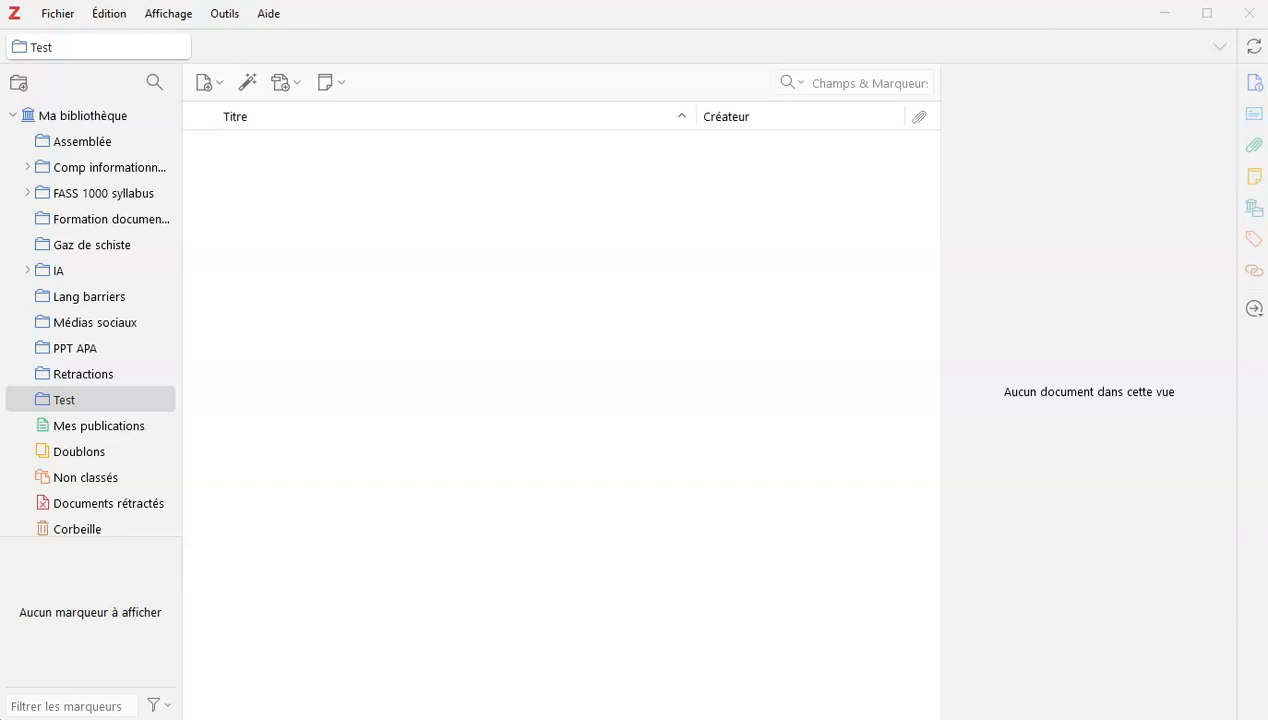
Create a subcollection named Test 2 inside the Test collection
left_click(77, 401)
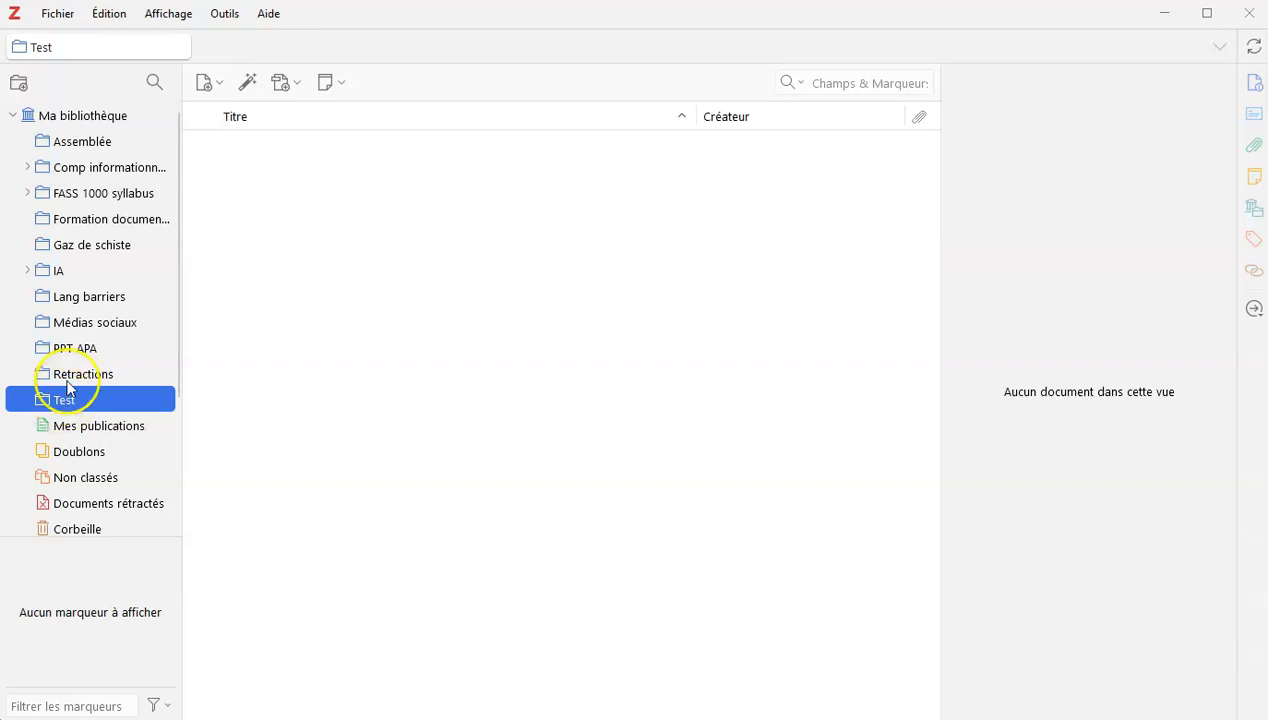
left_click(19, 85)
type("Test 2")
left_click(645, 470)
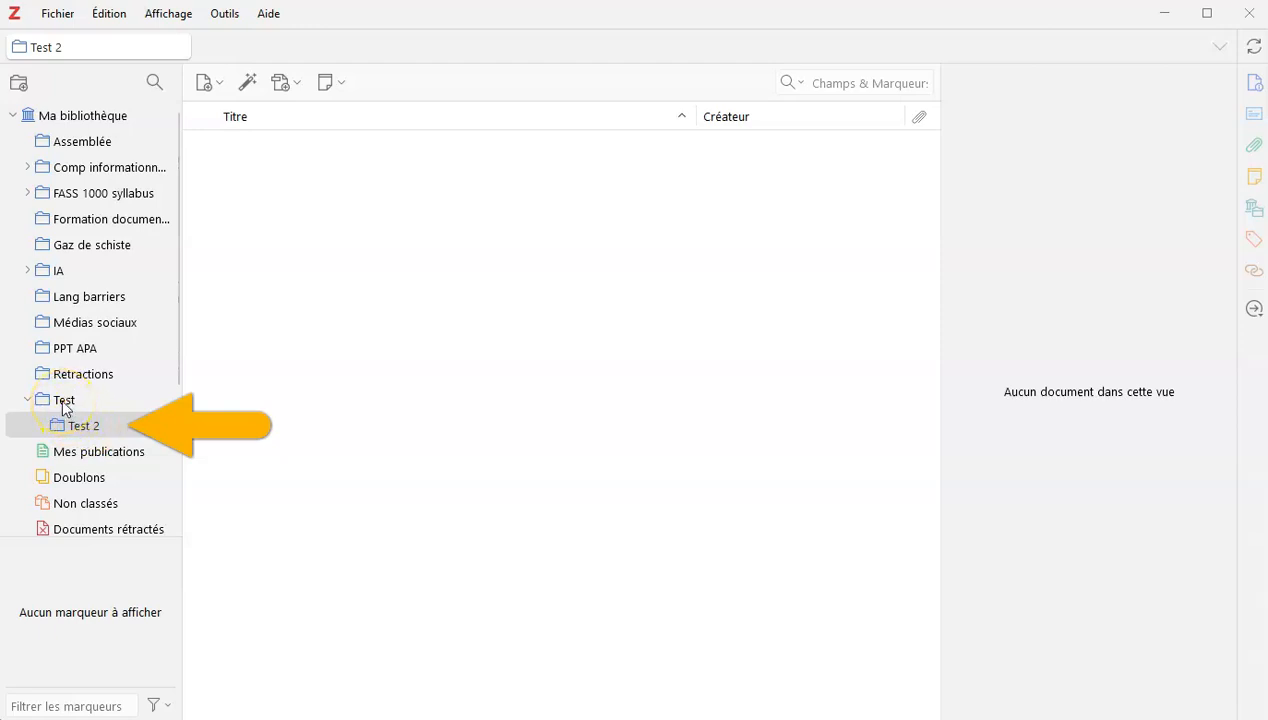
Collapse and expand the Test collection, and delete its Test 2 subcollection
left_click(27, 399)
left_click(27, 399)
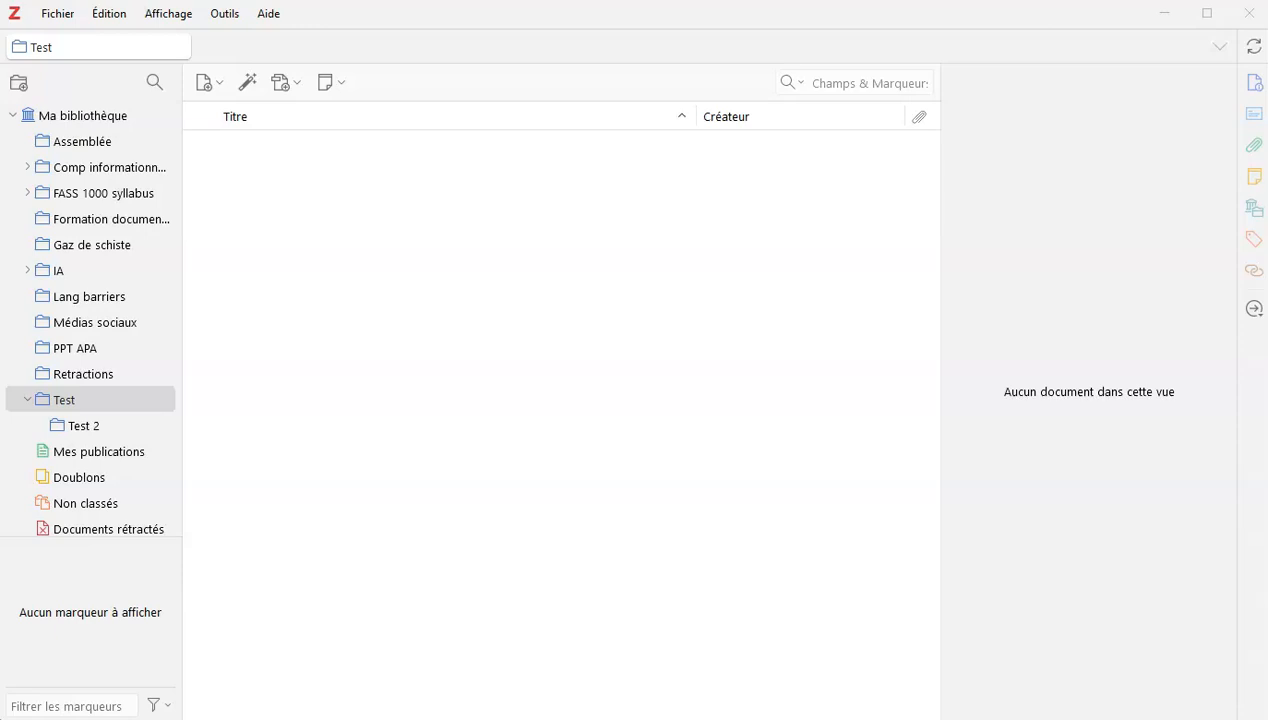
right_click(78, 430)
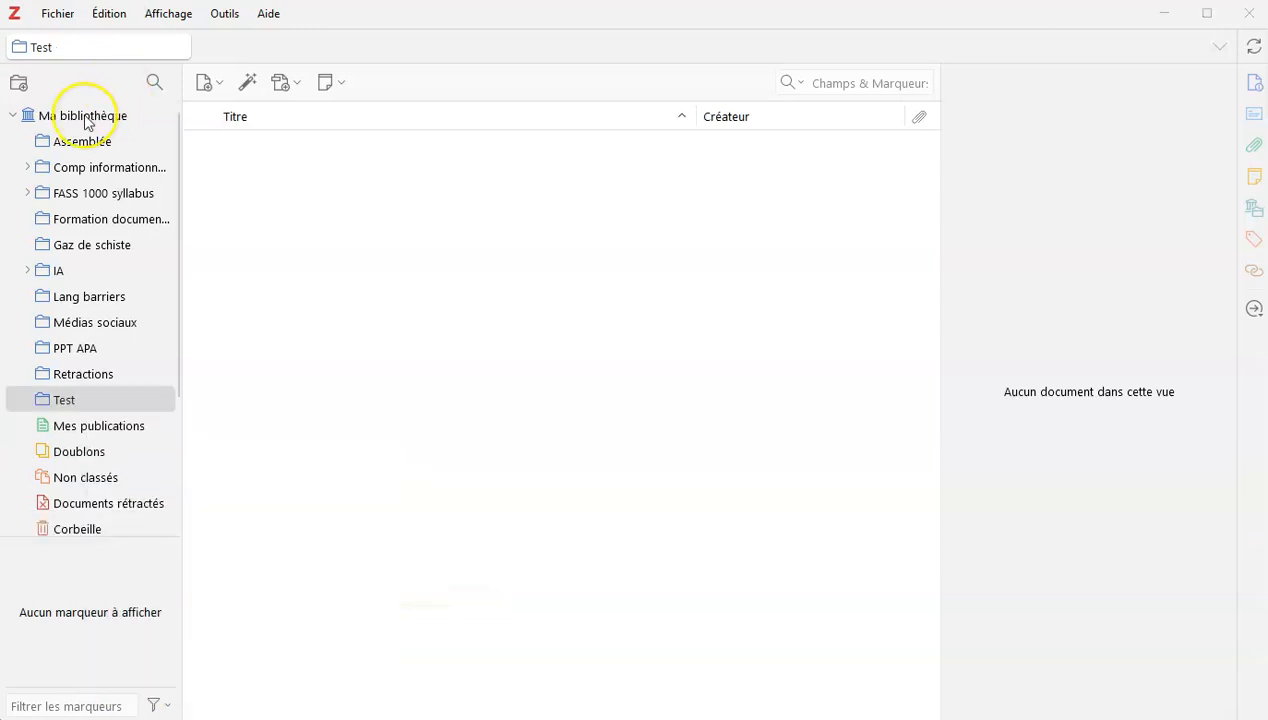
View all the items of Ma bibliothèque and the contents of the FASS 1000 syllabus and Formation documentaire collections
left_click(85, 117)
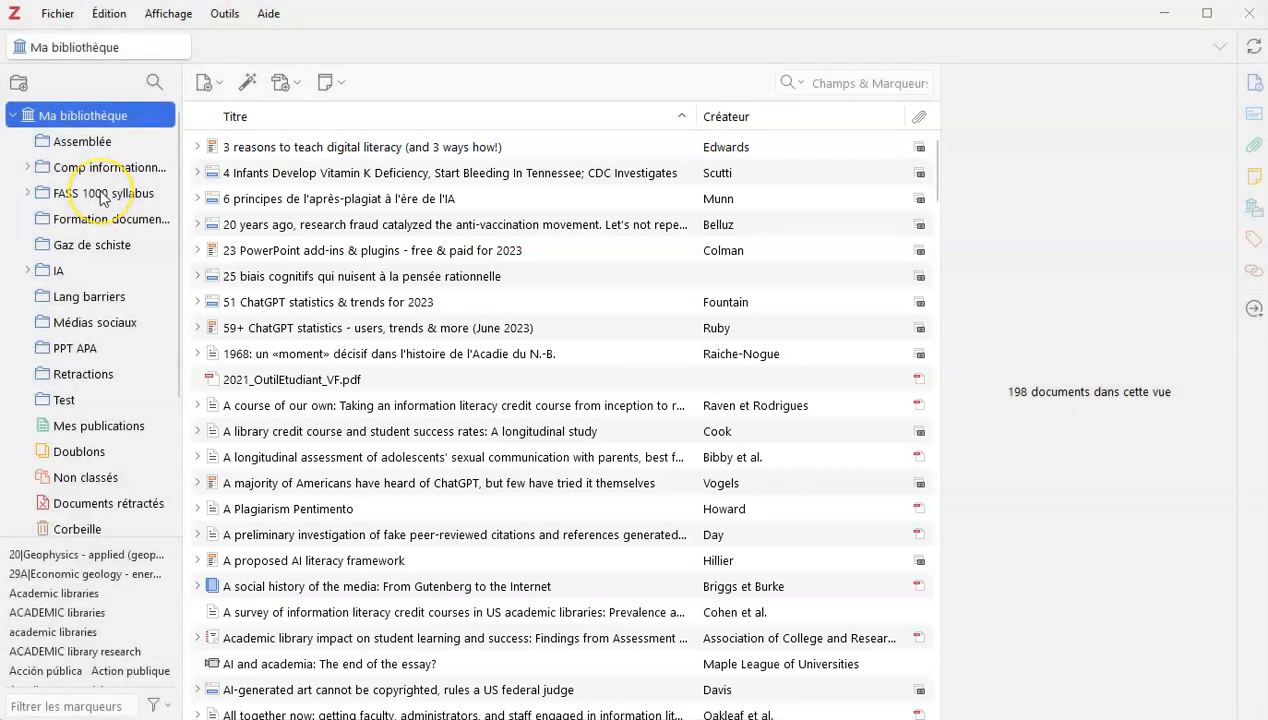
left_click(103, 197)
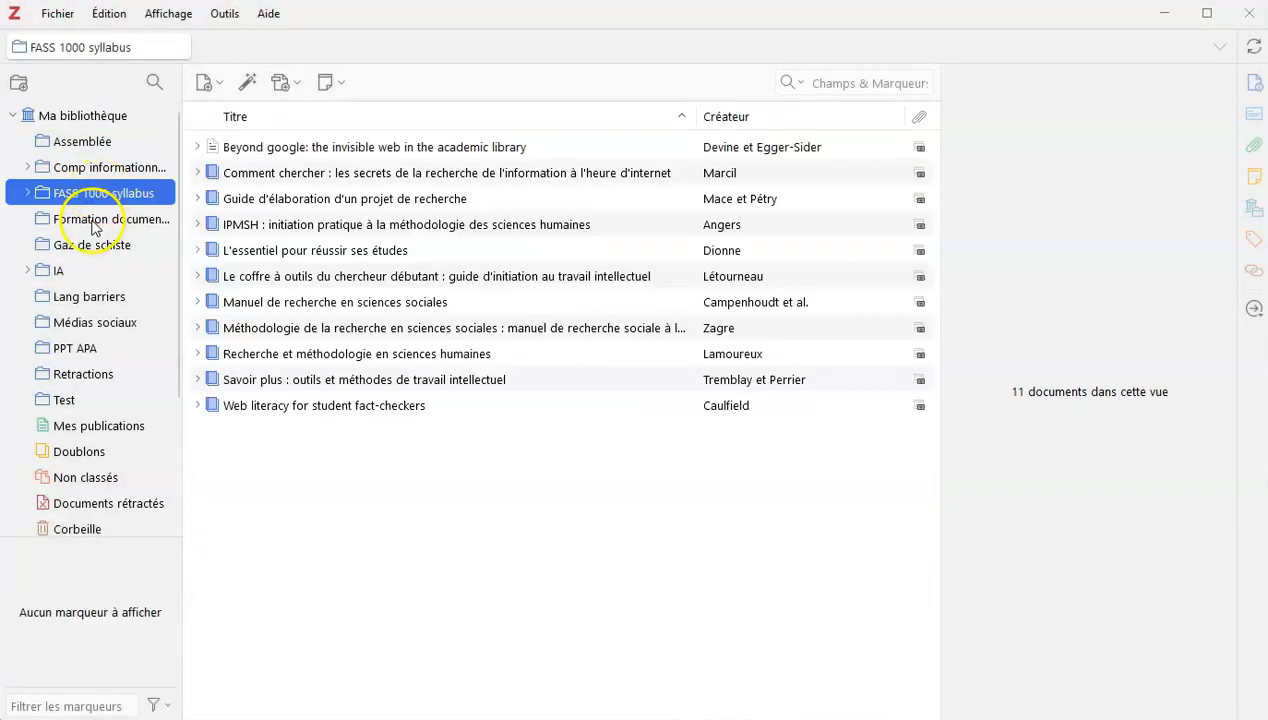
left_click(93, 222)
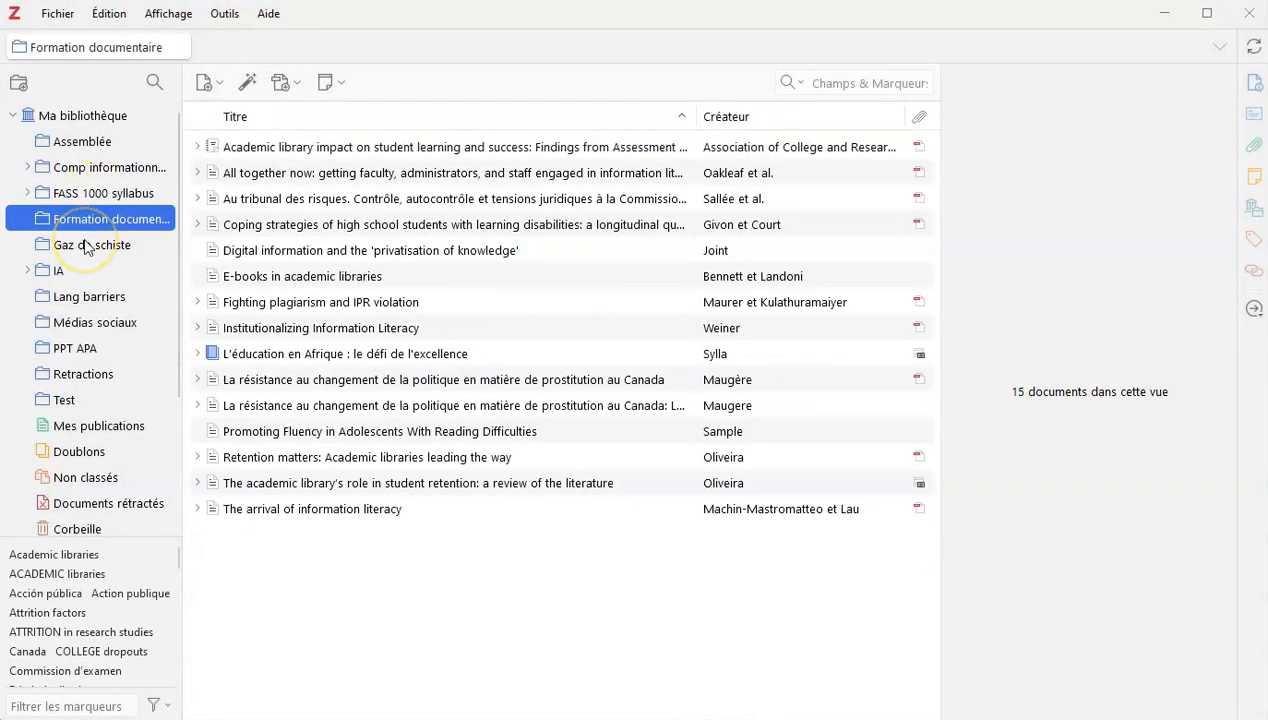
Open the PDF of "Life cycle greenhouse gas emissions of Marcellus shale gas" from the Gaz de schiste collection
left_click(87, 247)
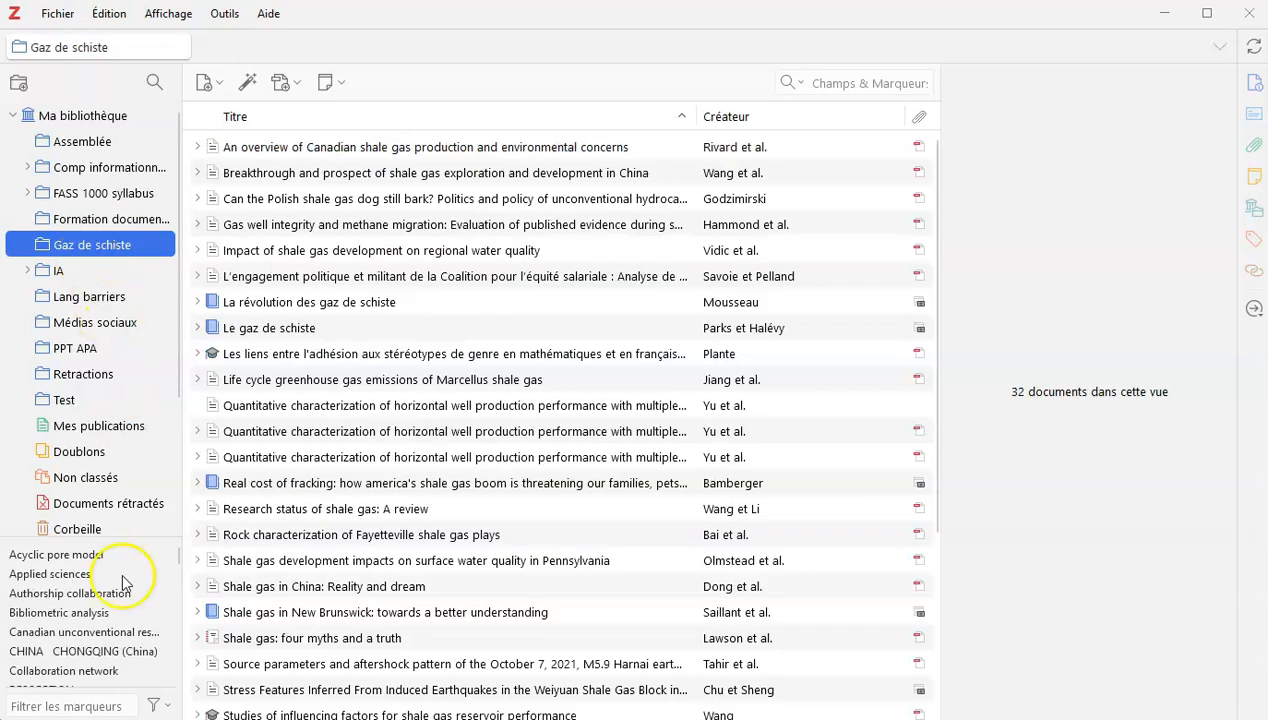
key("alt+Tab")
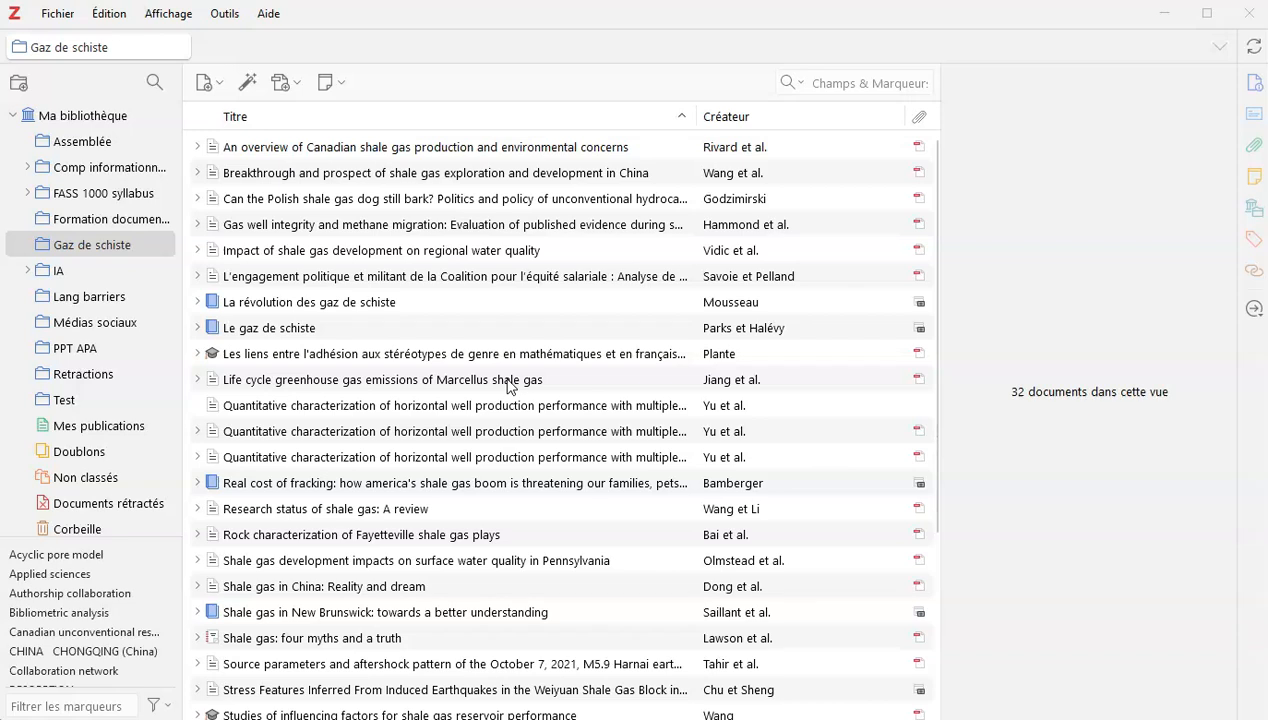
double_click(407, 380)
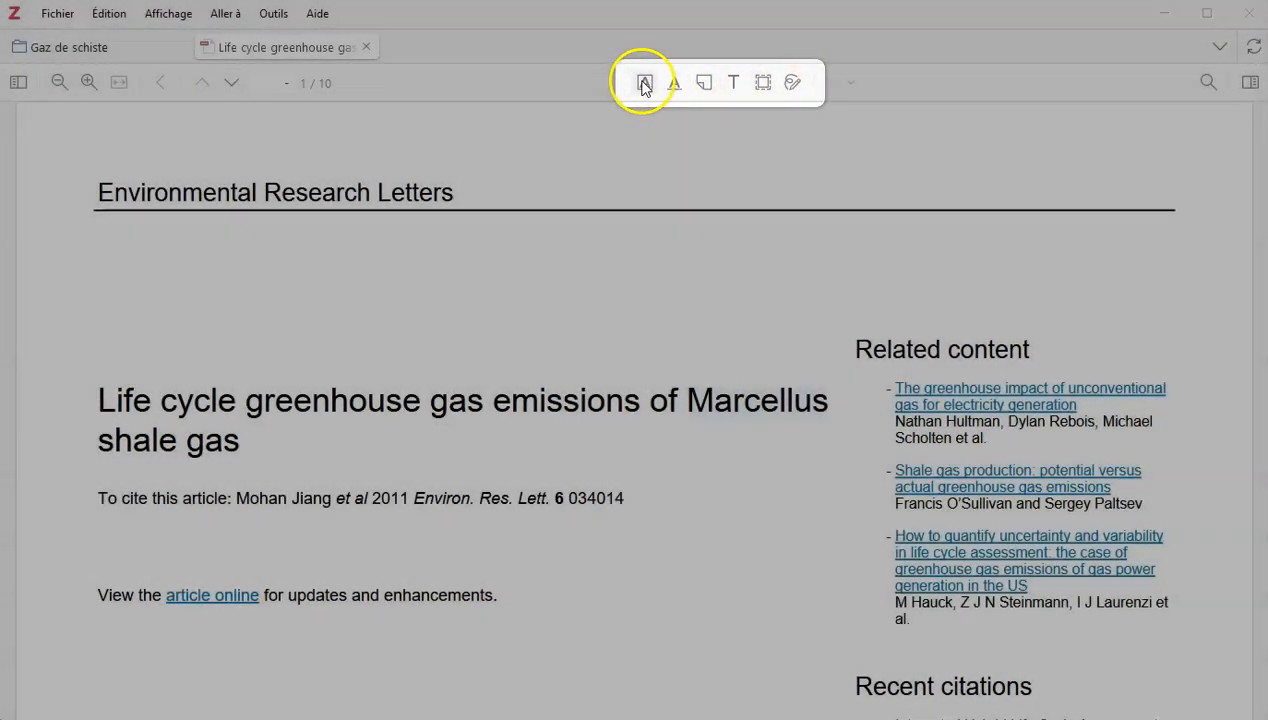
Highlight the first line of the article title on page 1 in green (Vert)
left_click(643, 82)
left_click(840, 83)
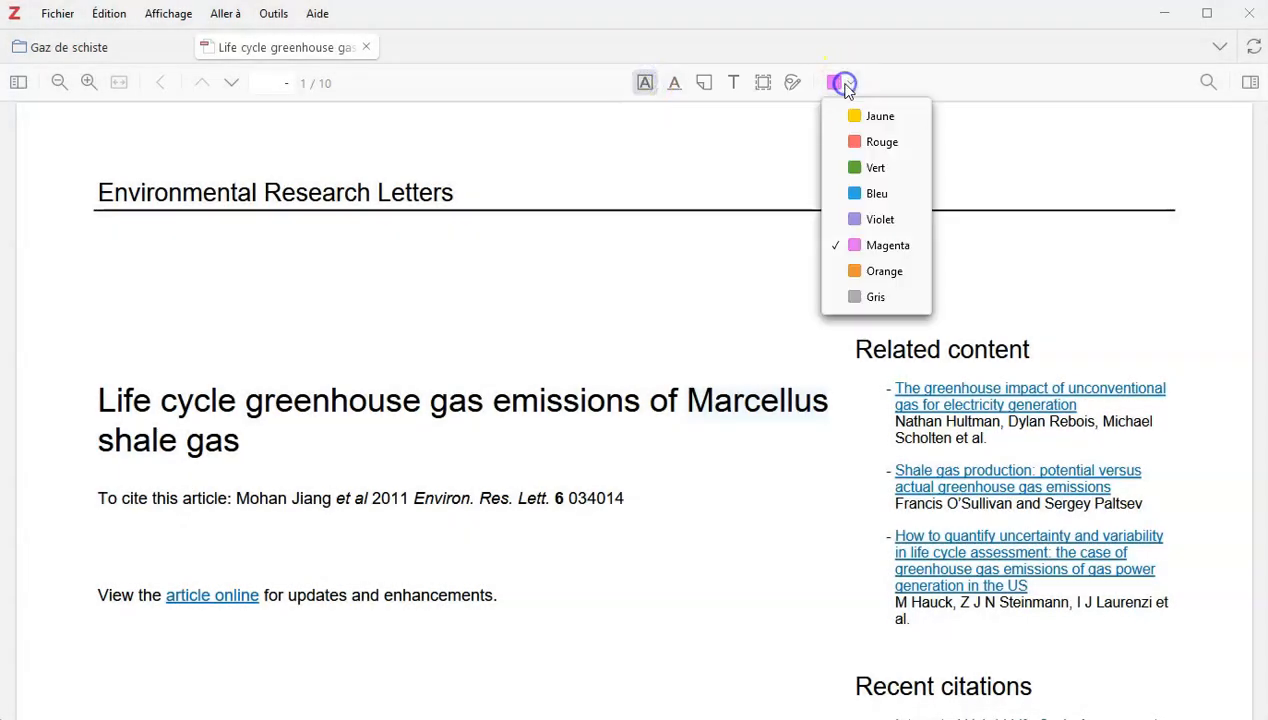
left_click(875, 170)
left_click_drag(100, 398, 830, 400)
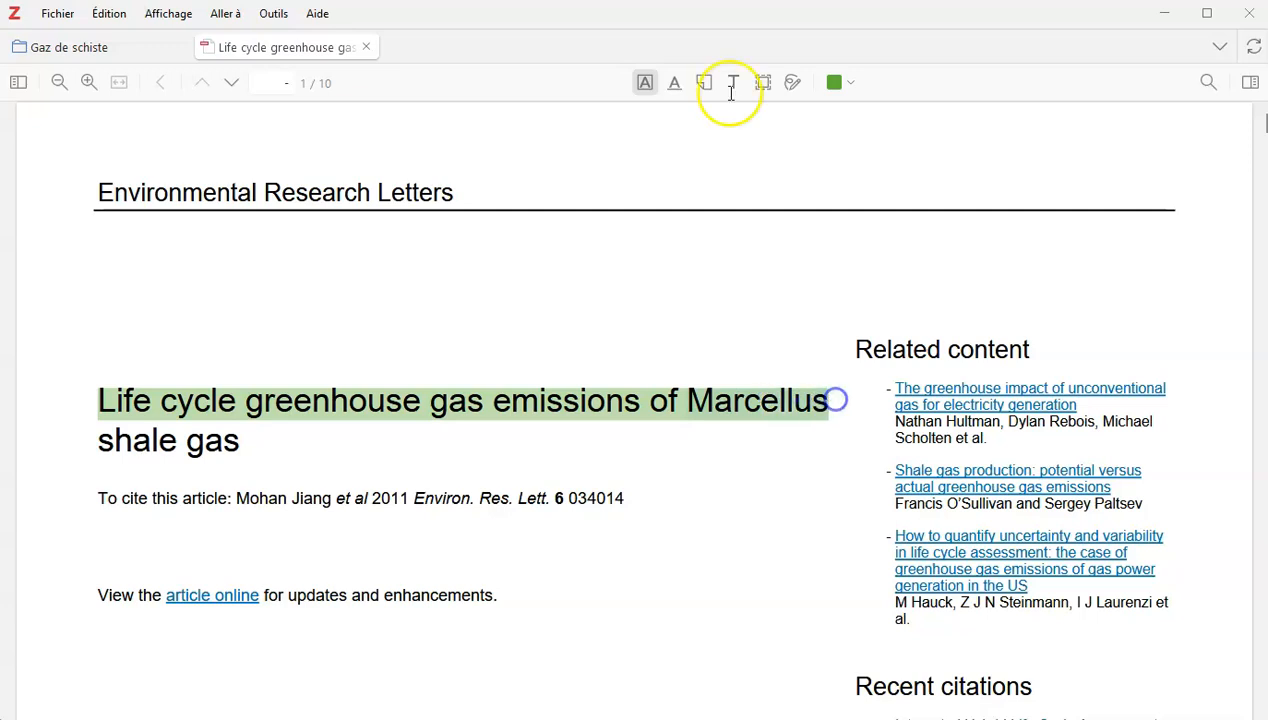
Underline the whole "To cite this article" line in blue (Bleu)
left_click(674, 84)
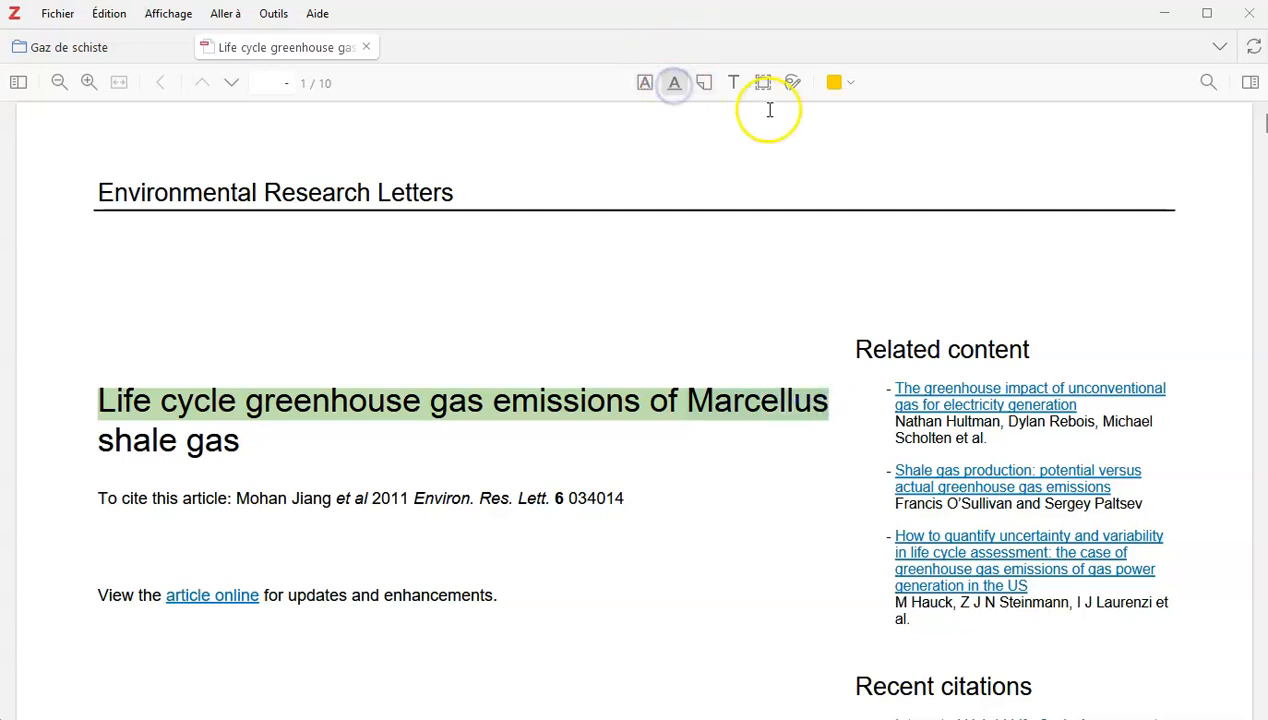
left_click(848, 84)
left_click(872, 190)
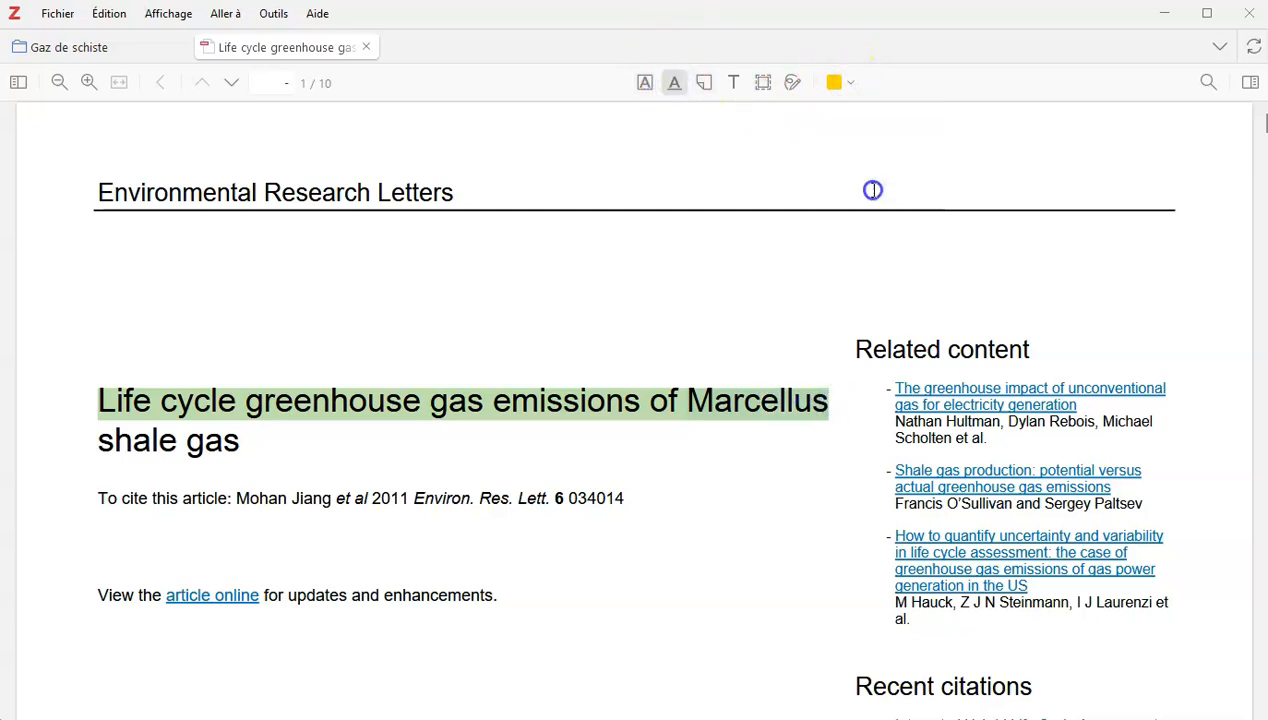
left_click_drag(99, 498, 625, 498)
Place a green (Vert) note in the blank area above the article title and enter the comment "Test"
left_click(705, 84)
left_click(846, 83)
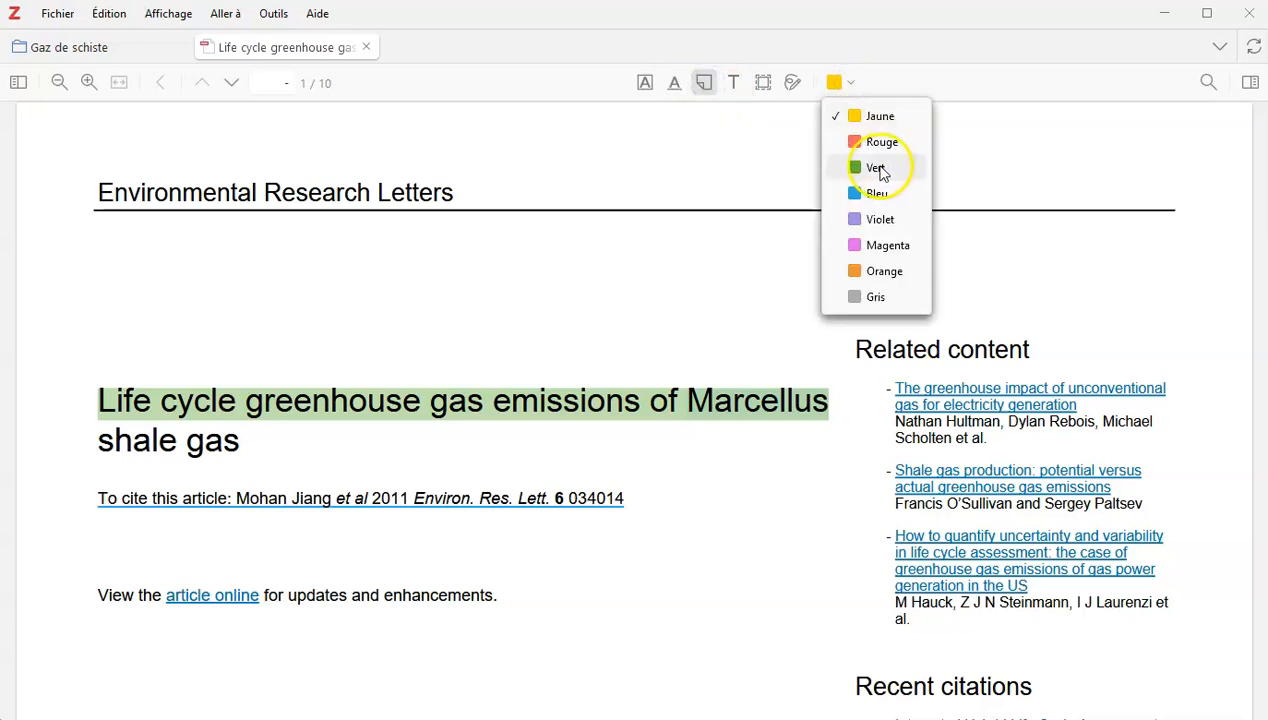
left_click(876, 168)
left_click(691, 247)
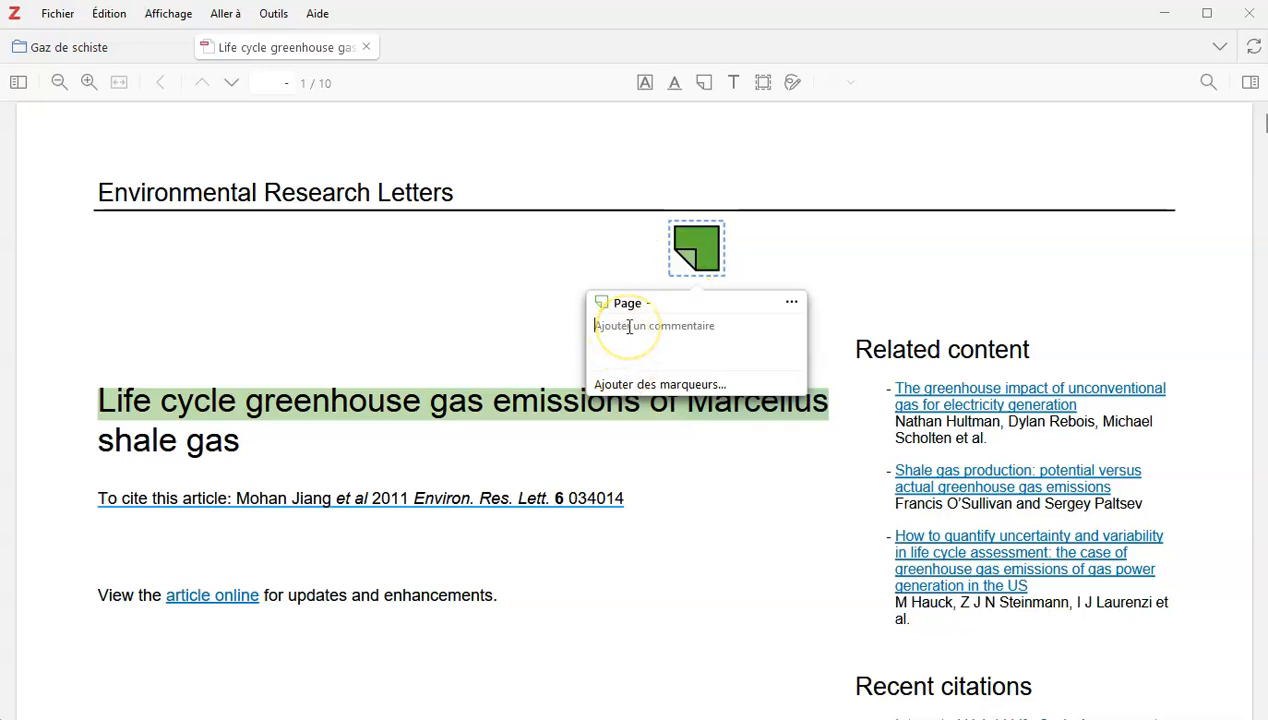
type("Test")
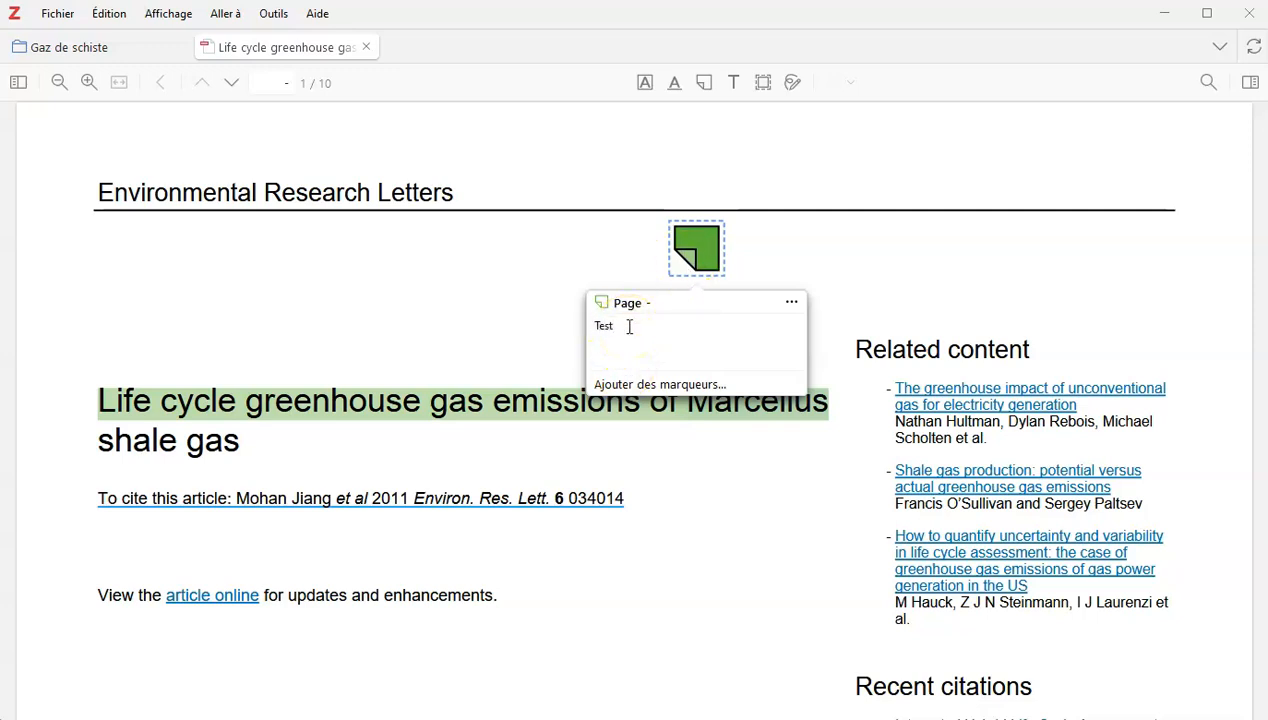
left_click(843, 252)
Add a blue text annotation reading "TEST" in the blank space above the start of the title
left_click(734, 84)
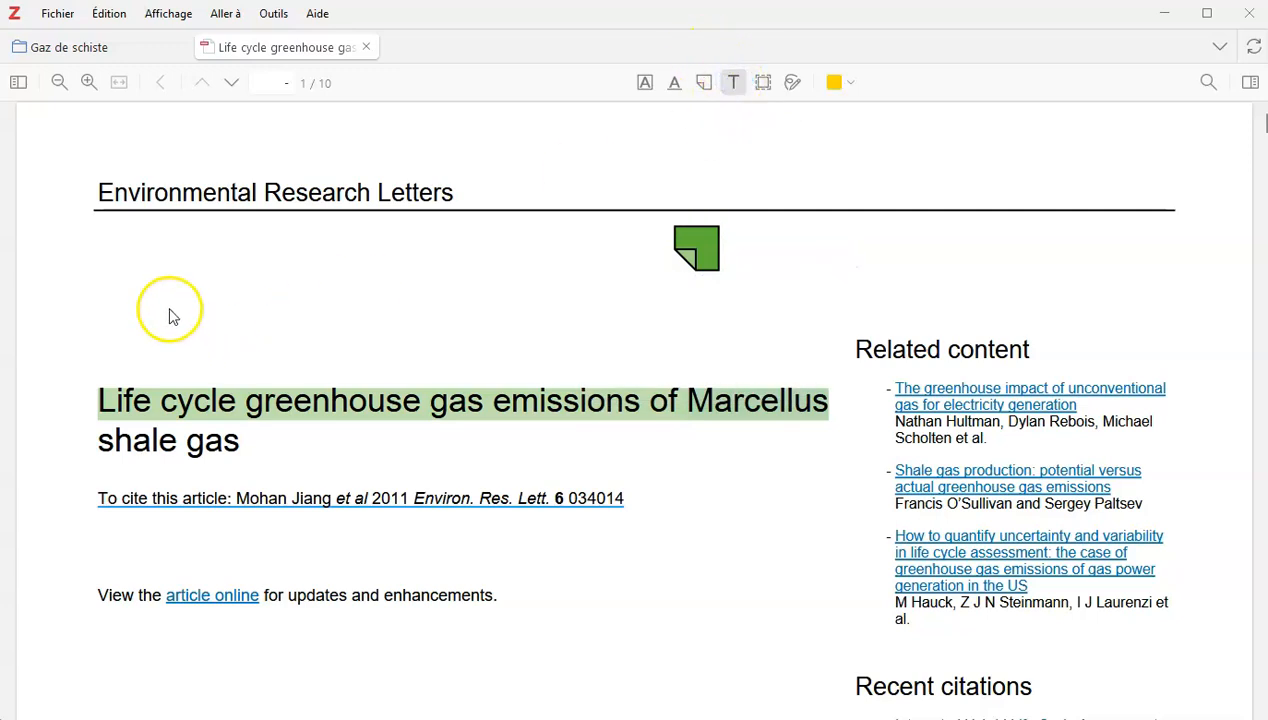
left_click(842, 84)
left_click(865, 192)
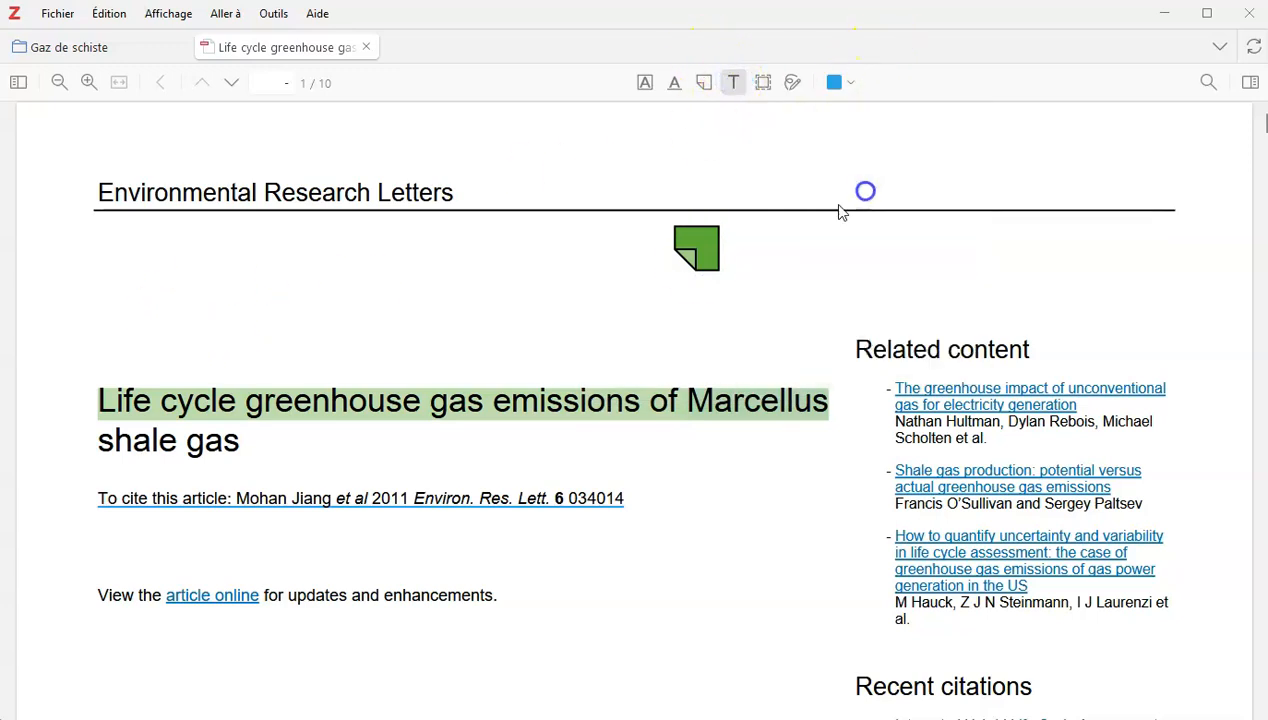
left_click(276, 303)
type("TEST")
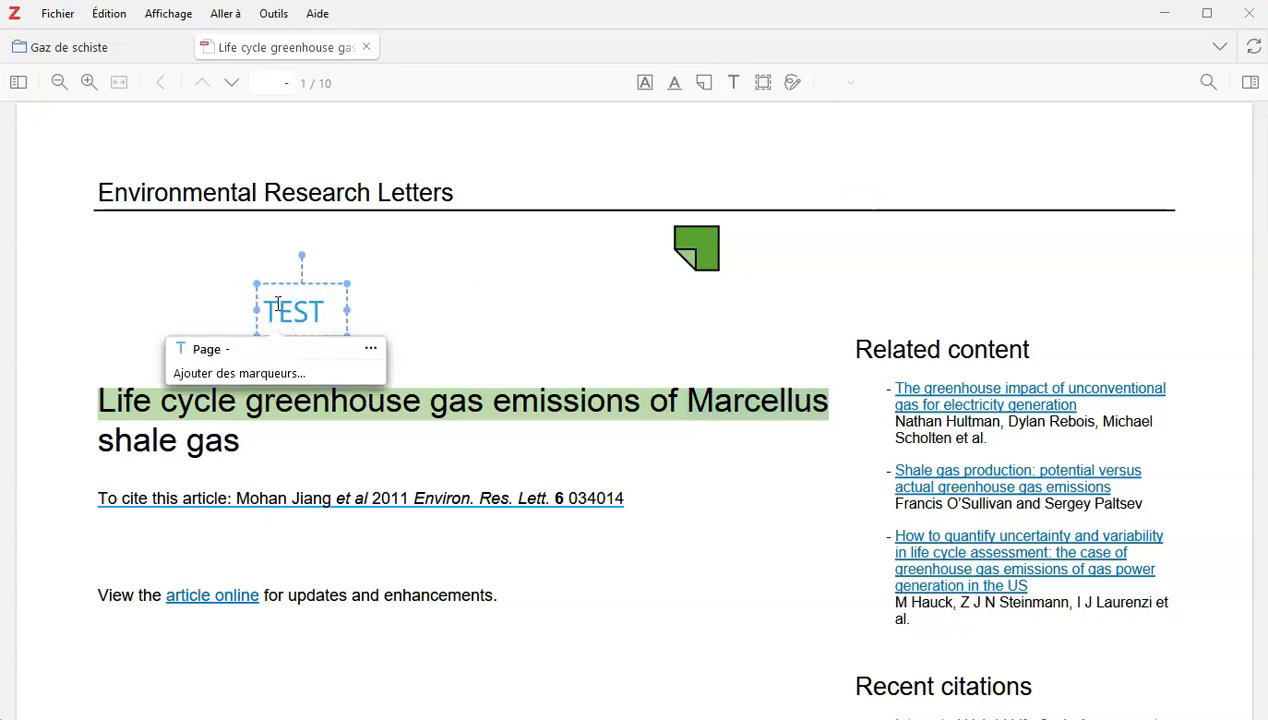
Frame the "View the article online for updates and enhancements" line with a yellow (Jaune) area selection
left_click(762, 84)
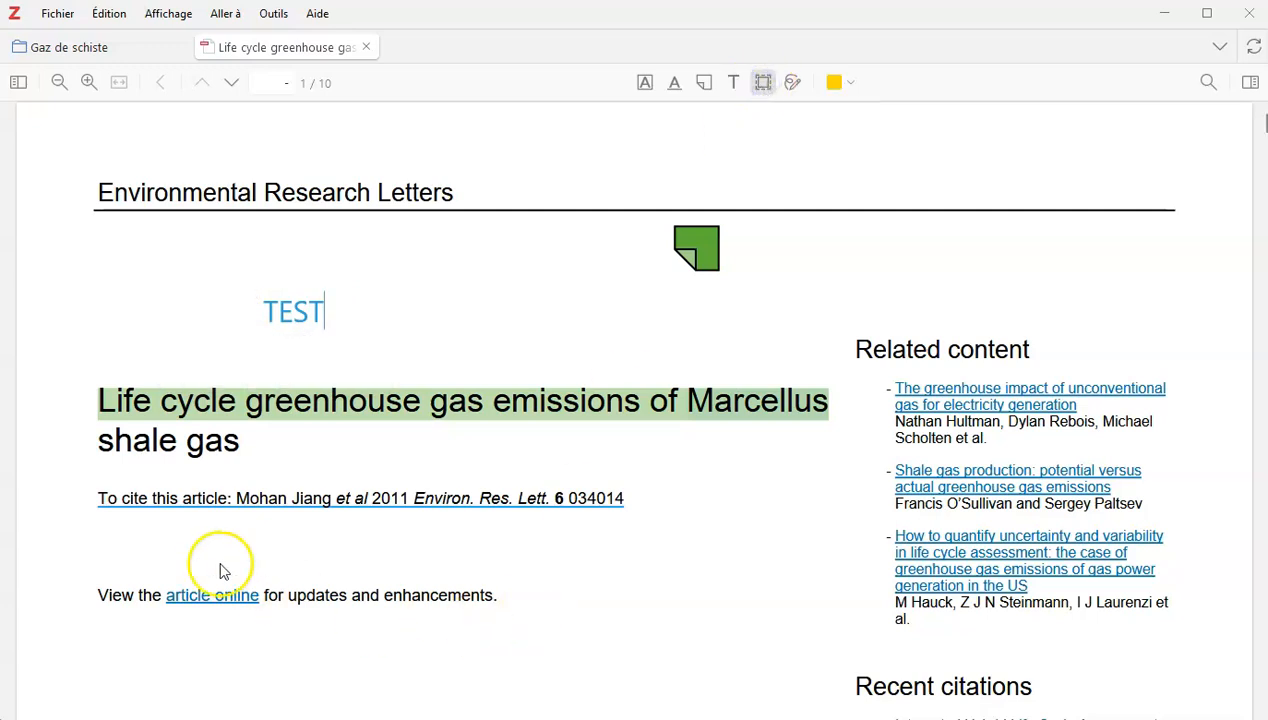
left_click_drag(78, 561, 522, 624)
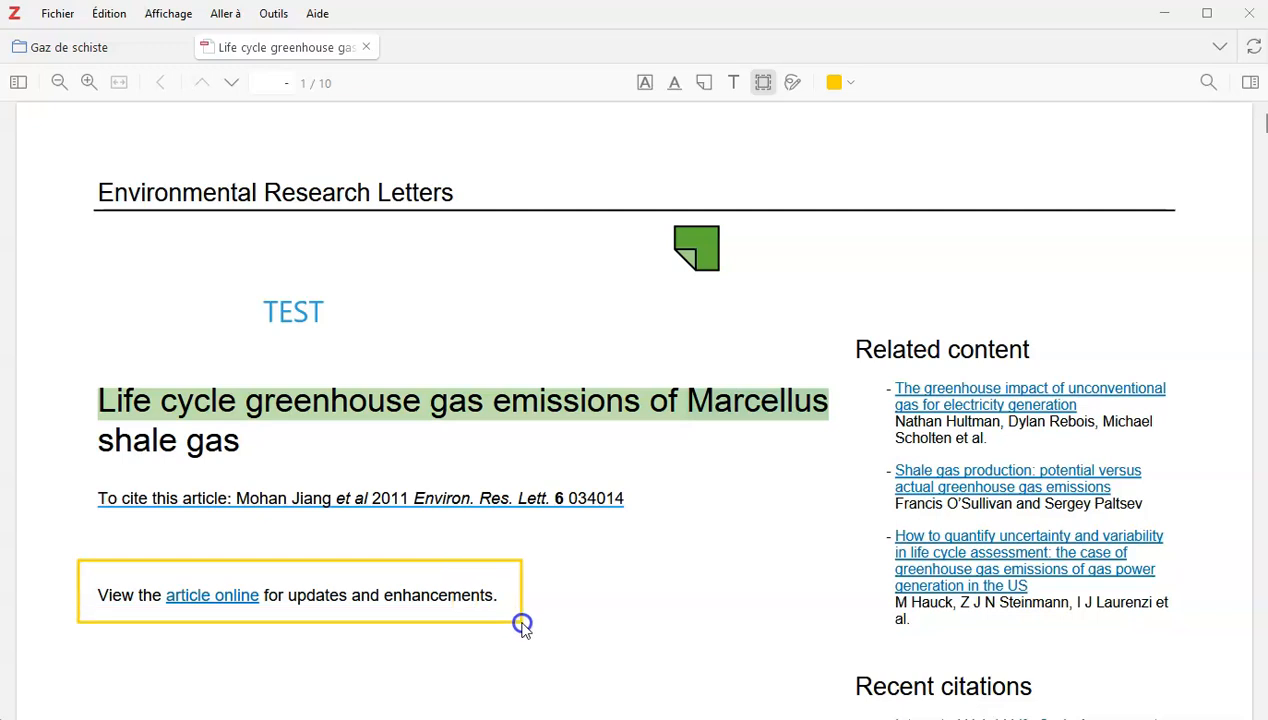
left_click(840, 83)
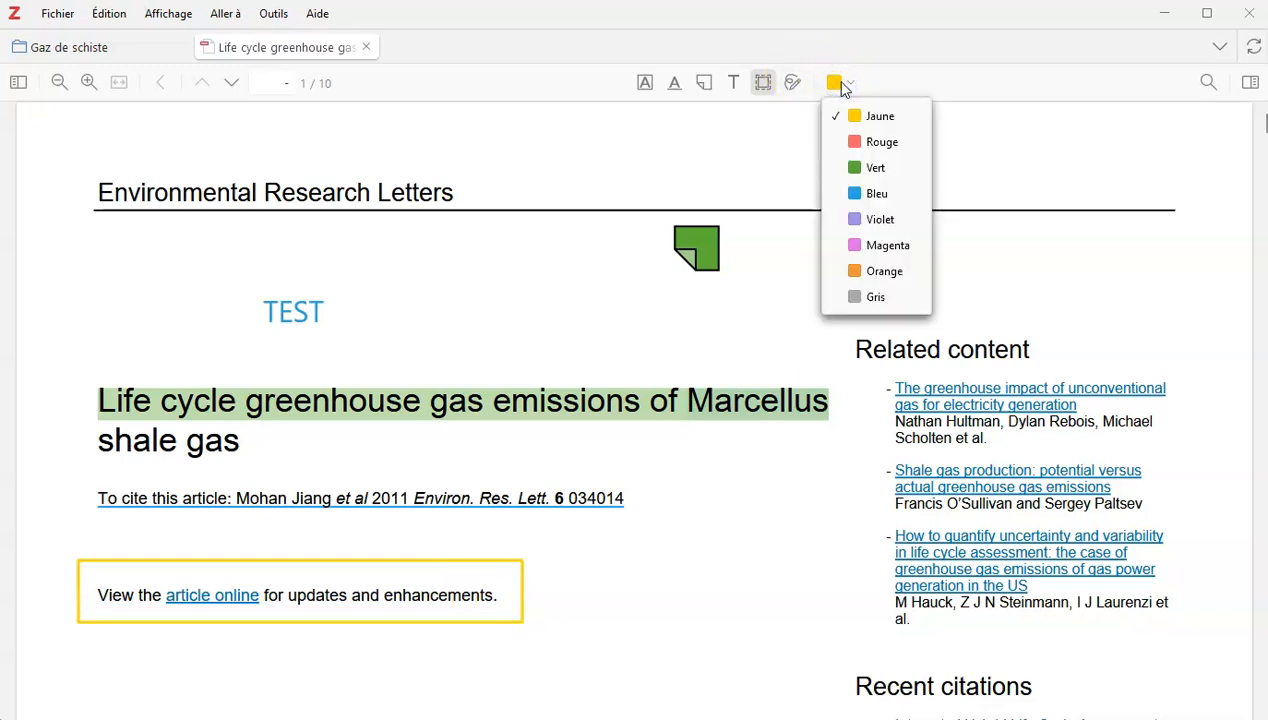
left_click(842, 86)
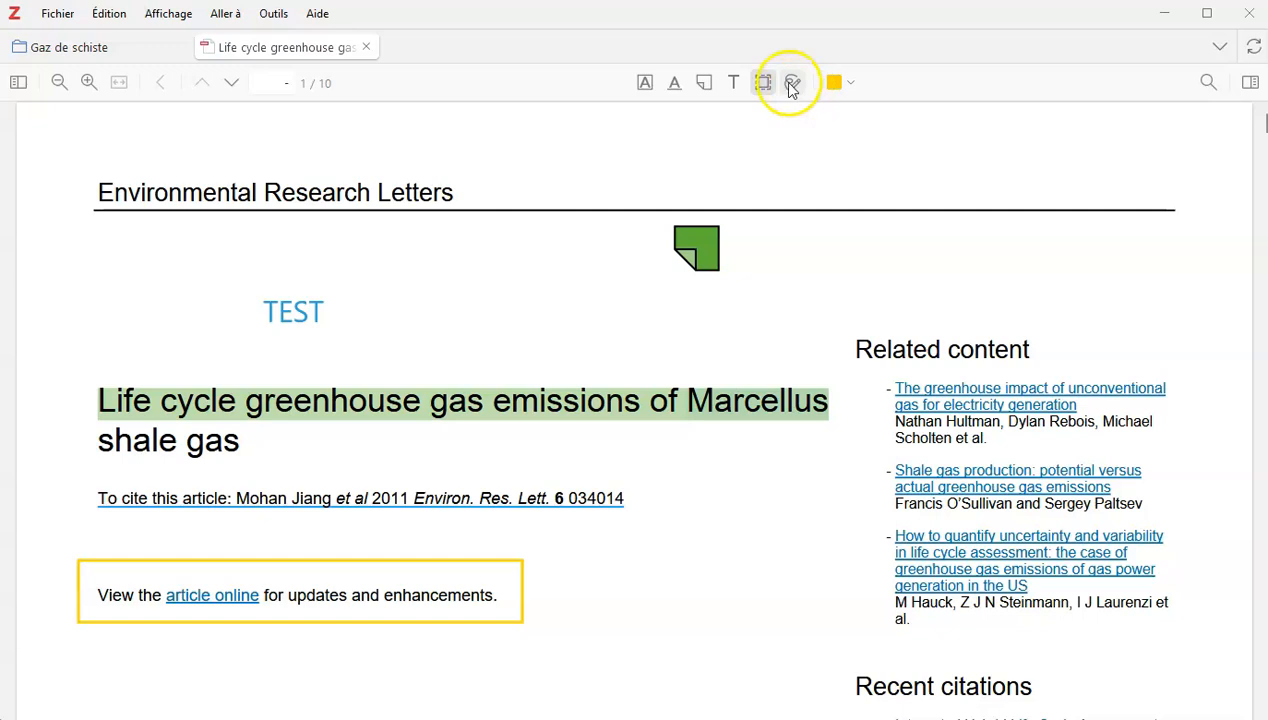
Draw a freehand blue scribble across the blank area above the title and the Related content heading
left_click(792, 88)
mouse_move(488, 285)
left_mouse_down()
mouse_move(597, 342)
mouse_move(805, 358)
left_mouse_up()
mouse_move(879, 313)
left_mouse_down()
mouse_move(1047, 283)
mouse_move(1092, 293)
left_mouse_up()
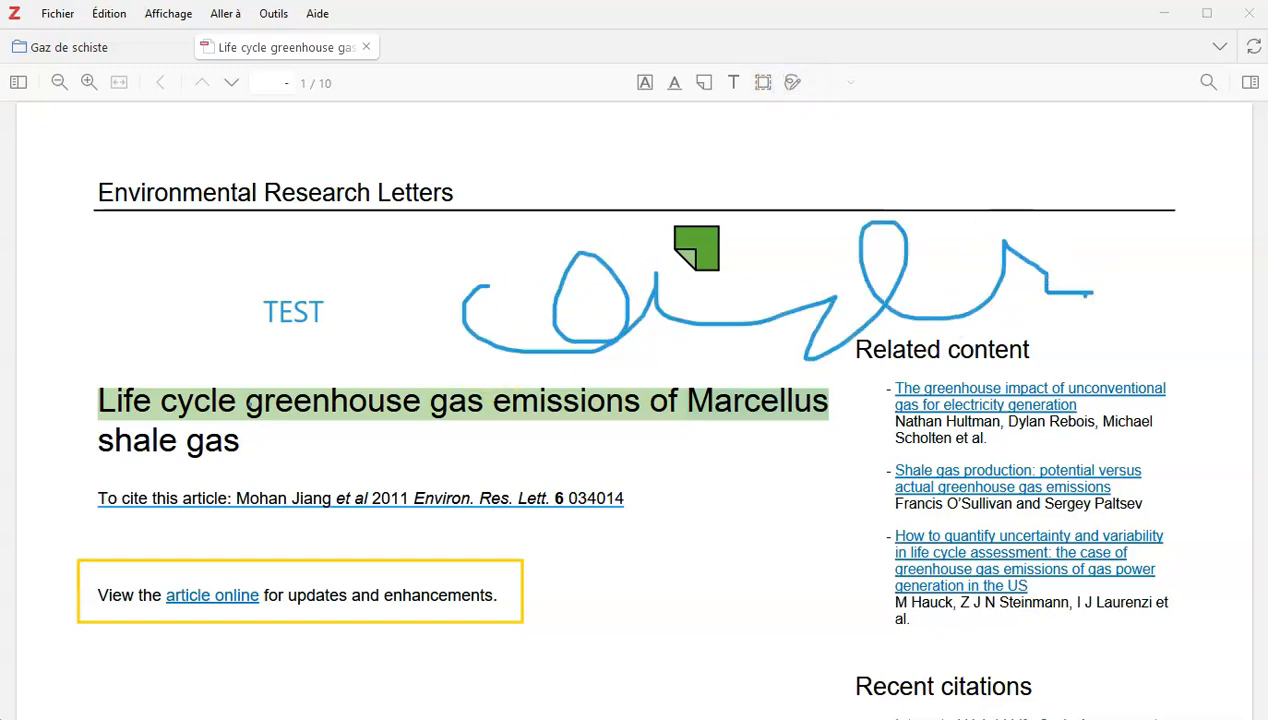
Delete the green highlight from the article title and close the PDF
left_click(323, 409)
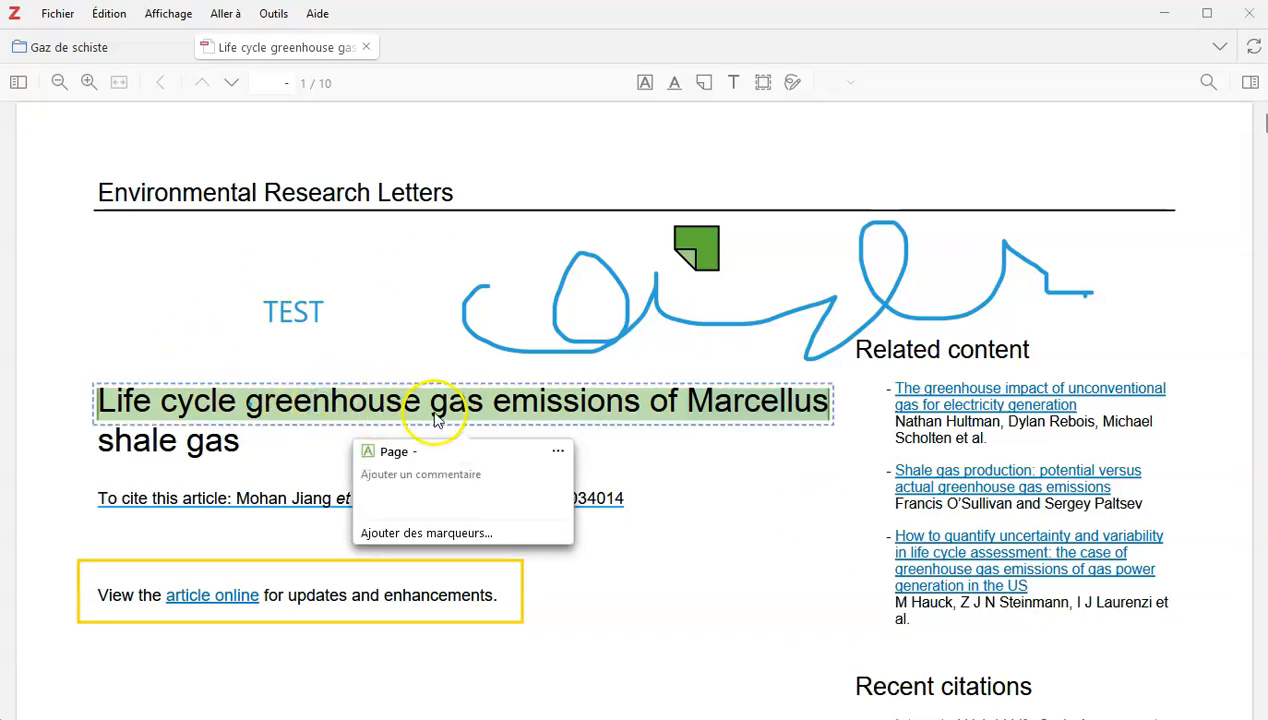
left_click(557, 455)
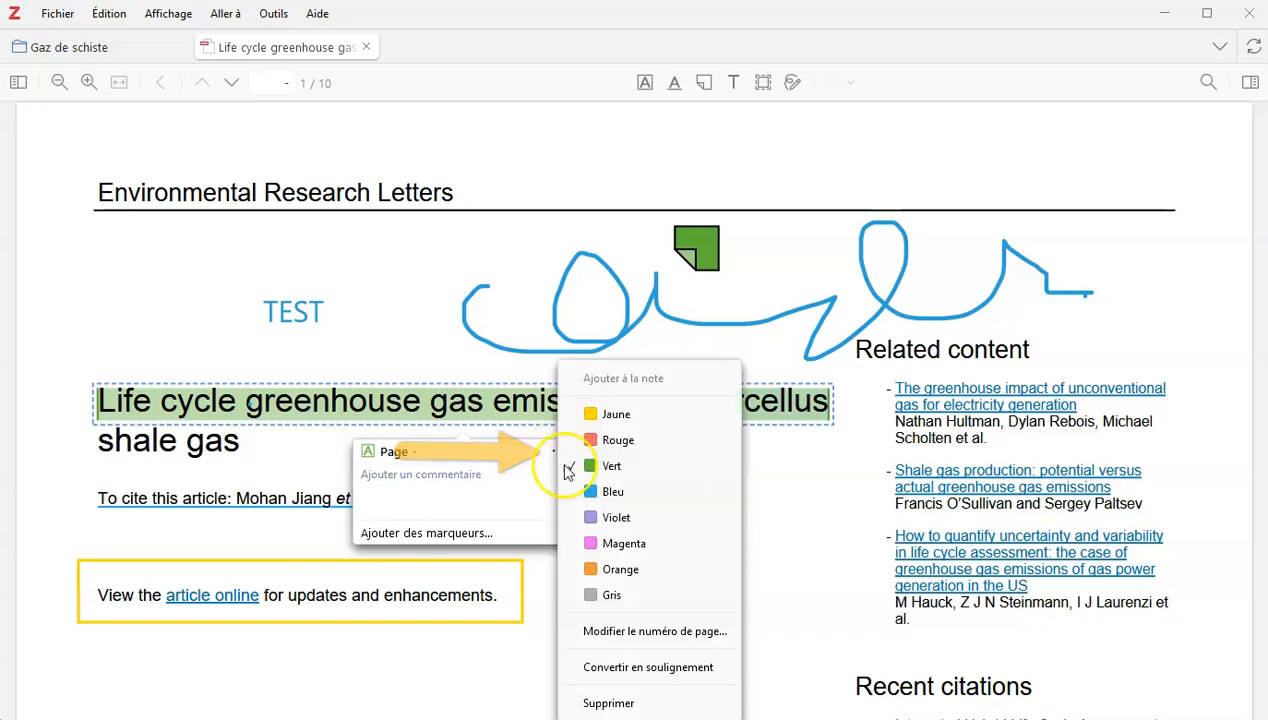
left_click(617, 705)
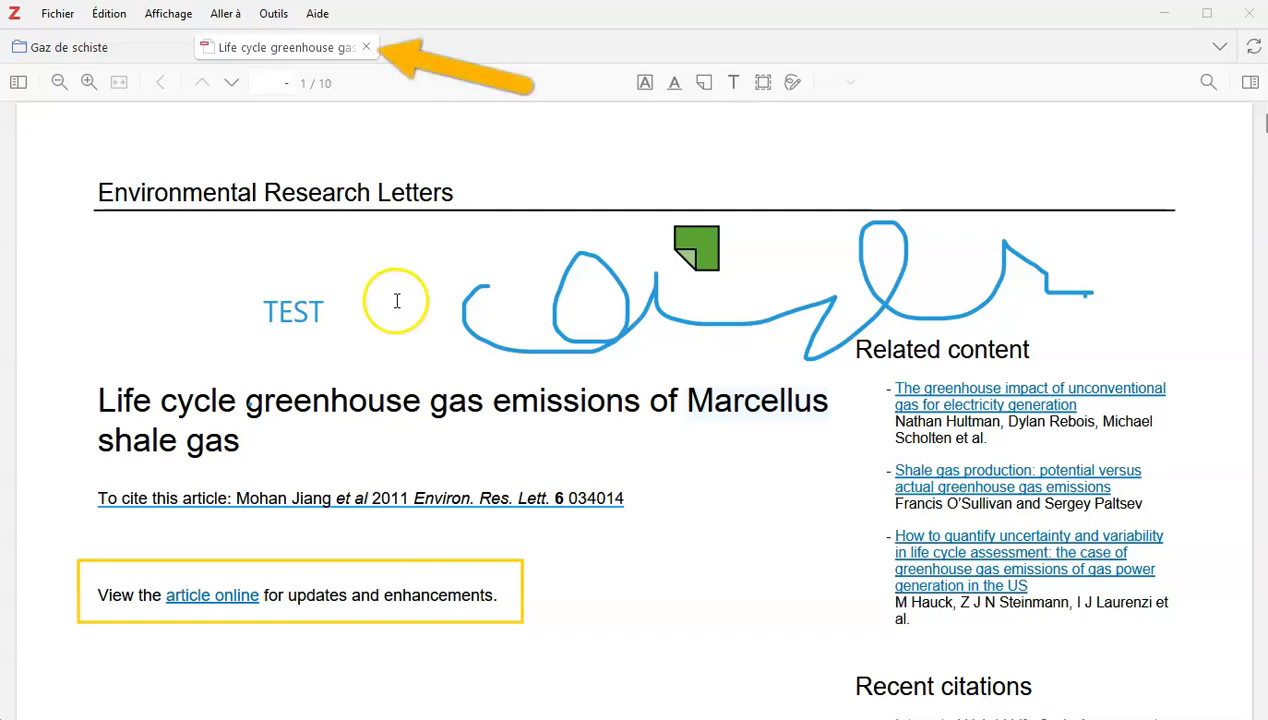
left_click(367, 49)
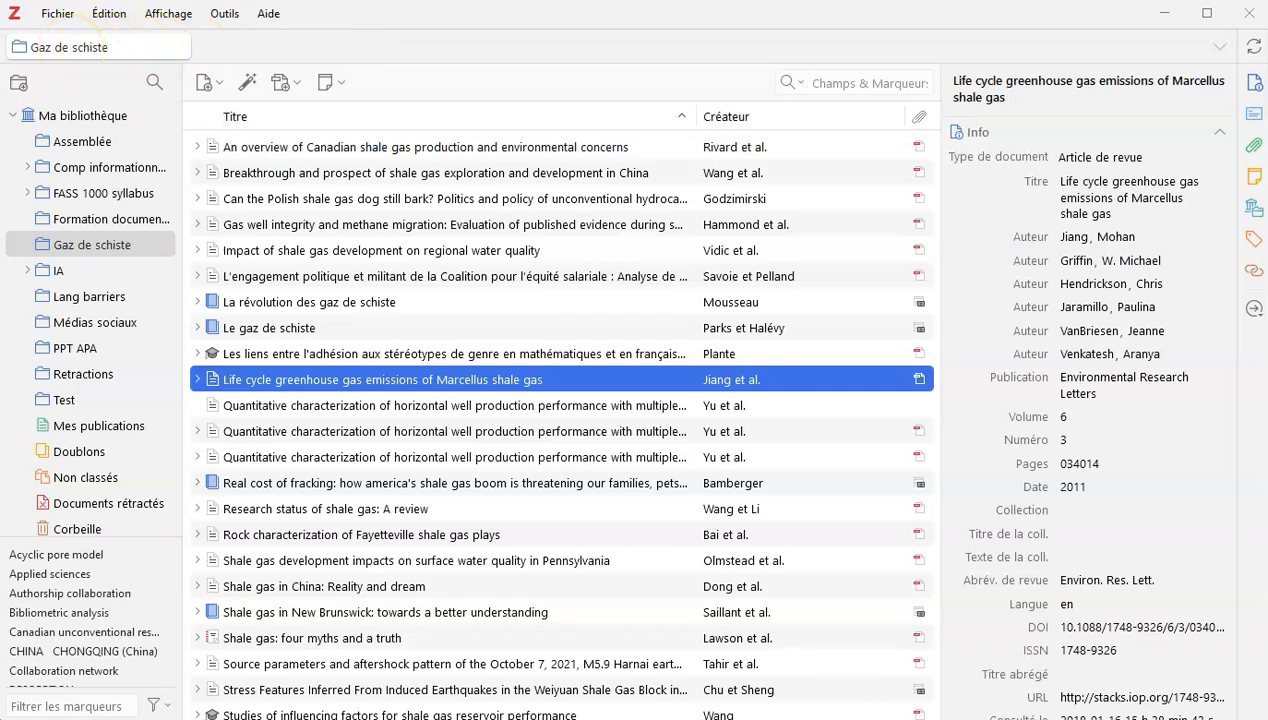
key("alt+Tab")
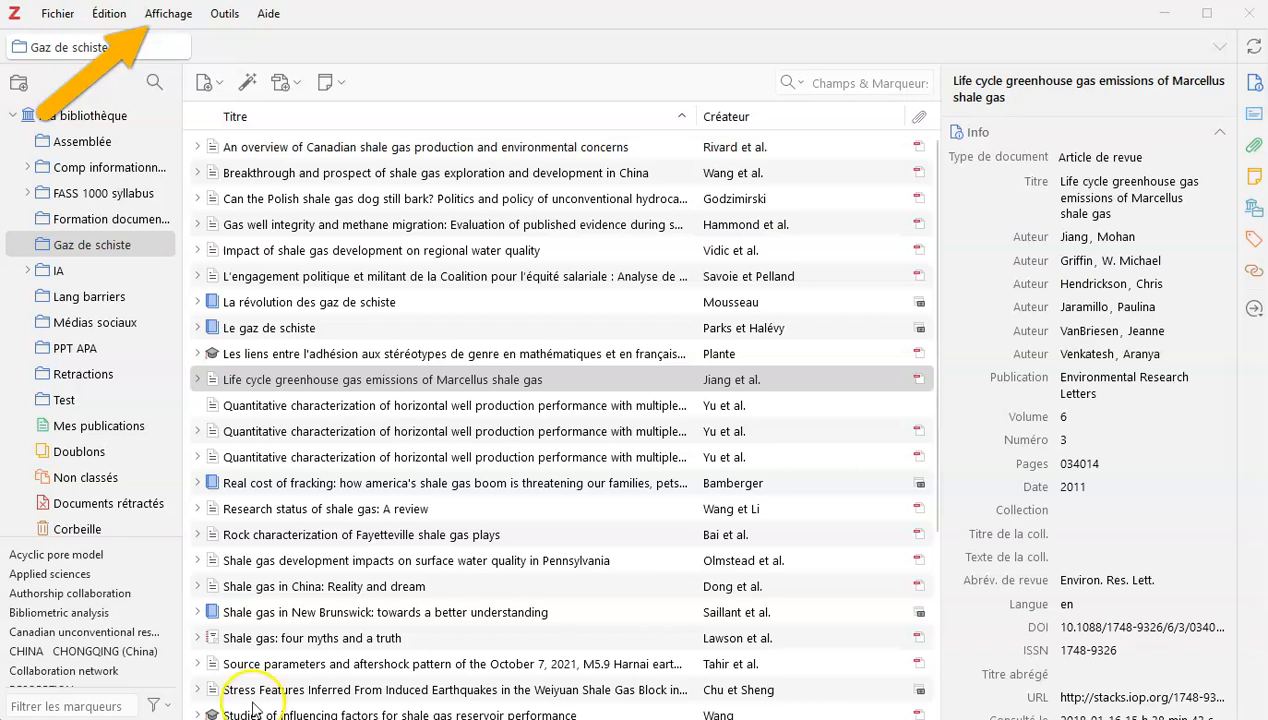
Add the Année column to the item list of the Gaz de schiste collection
left_click(168, 14)
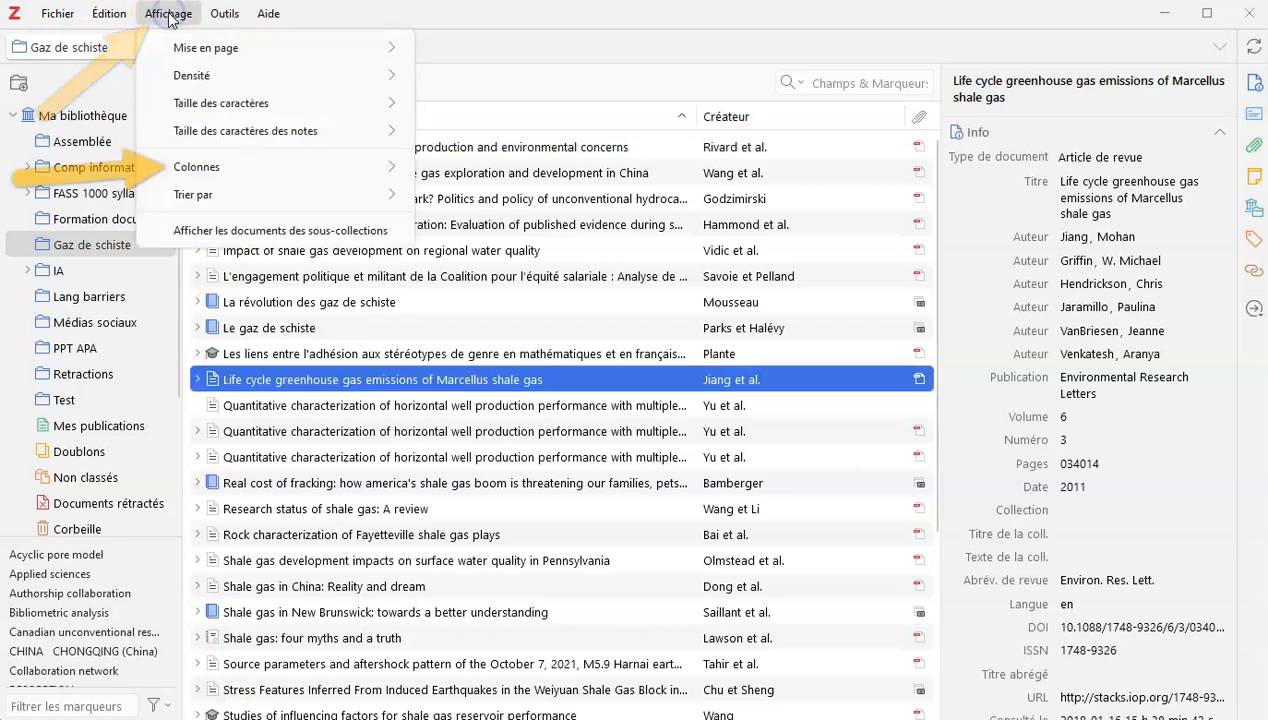
mouse_move(205, 167)
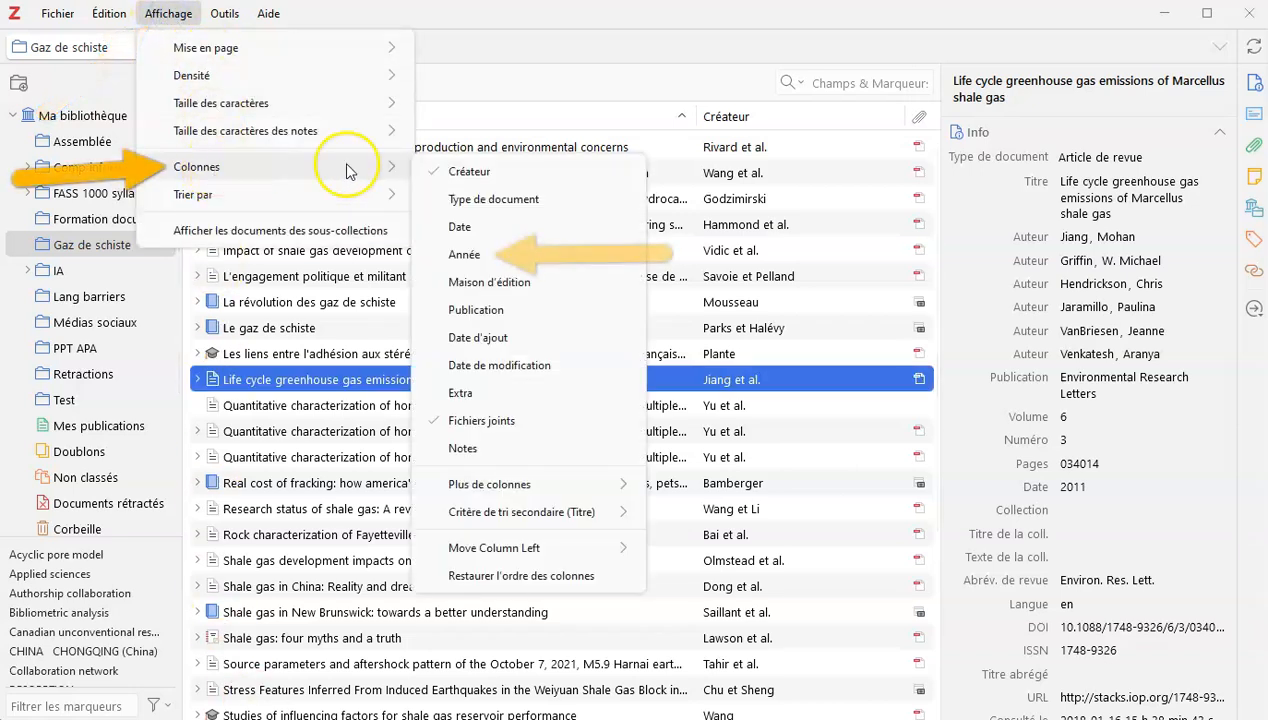
left_click(470, 257)
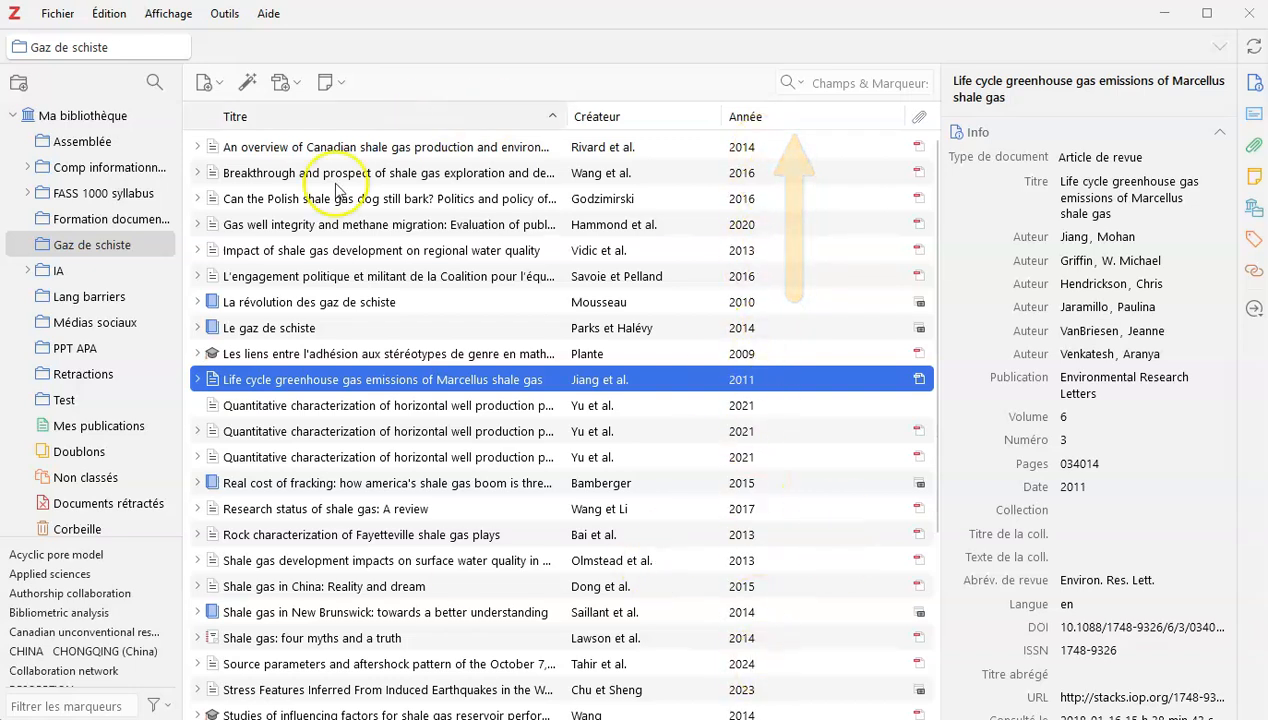
key("alt+Tab")
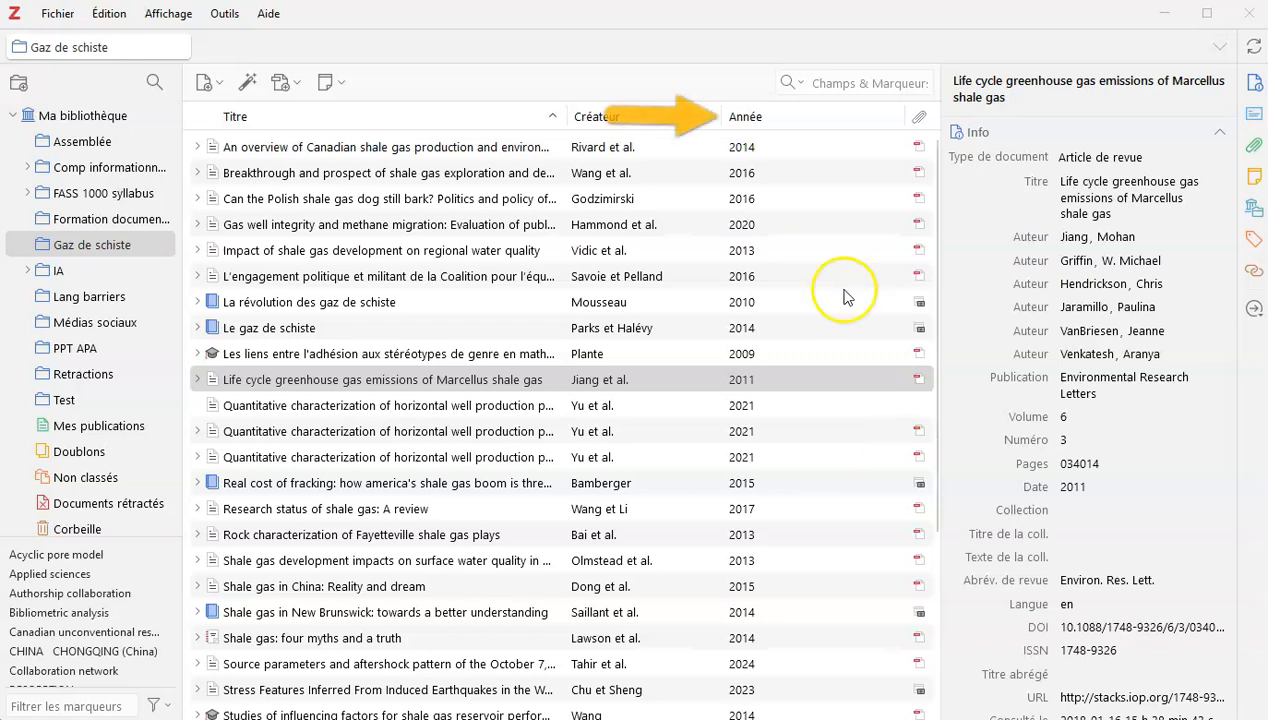
Try sorting the item list by Année and Titre in both directions, ending with Créateur in descending order
left_click(780, 117)
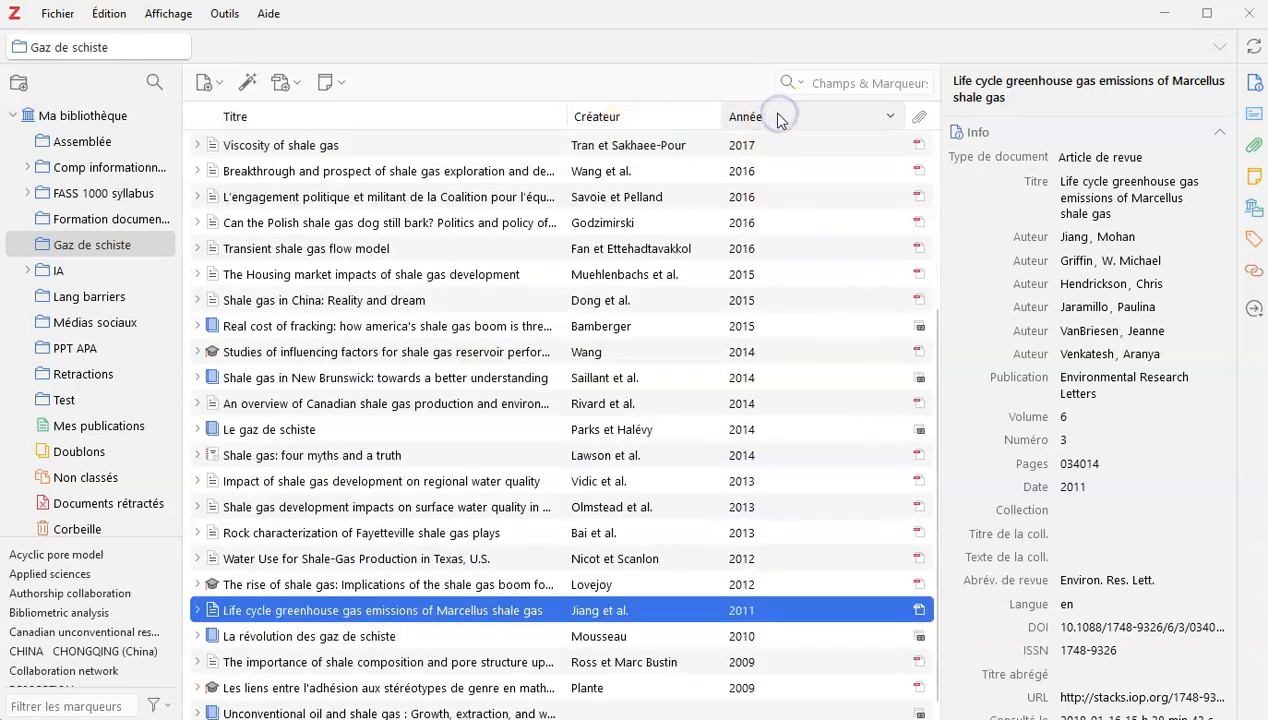
left_click(780, 117)
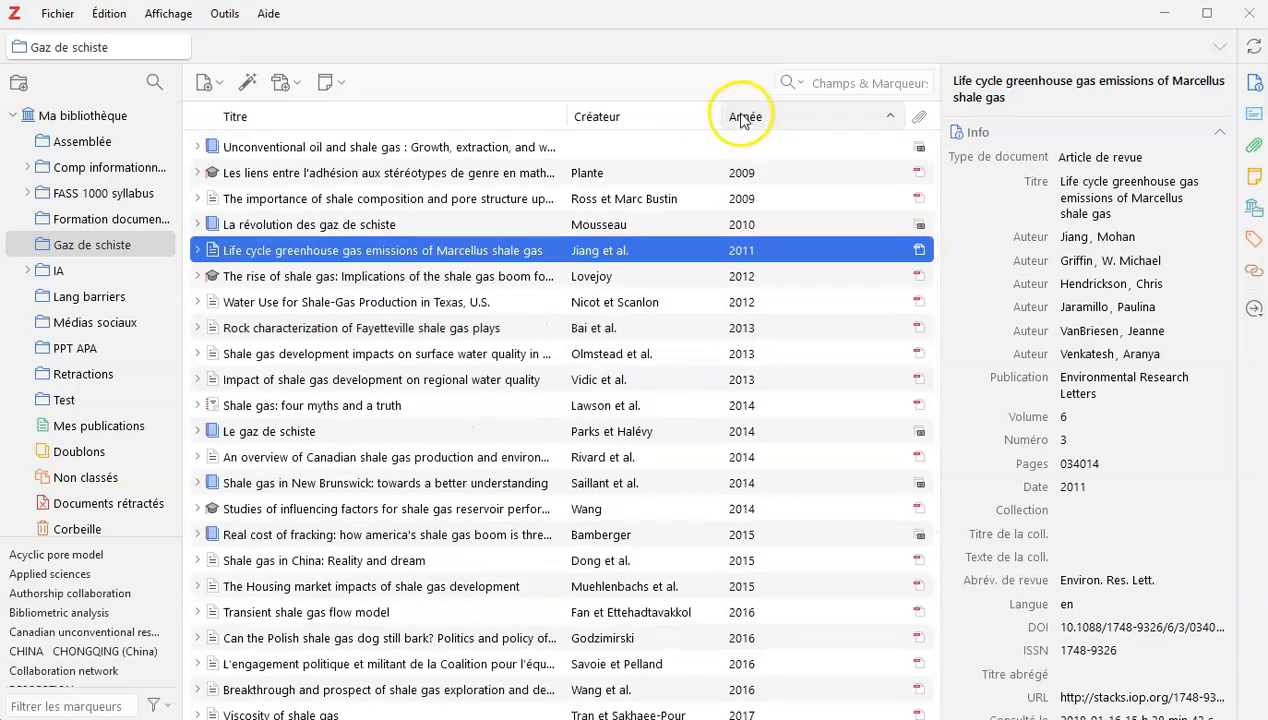
left_click(391, 118)
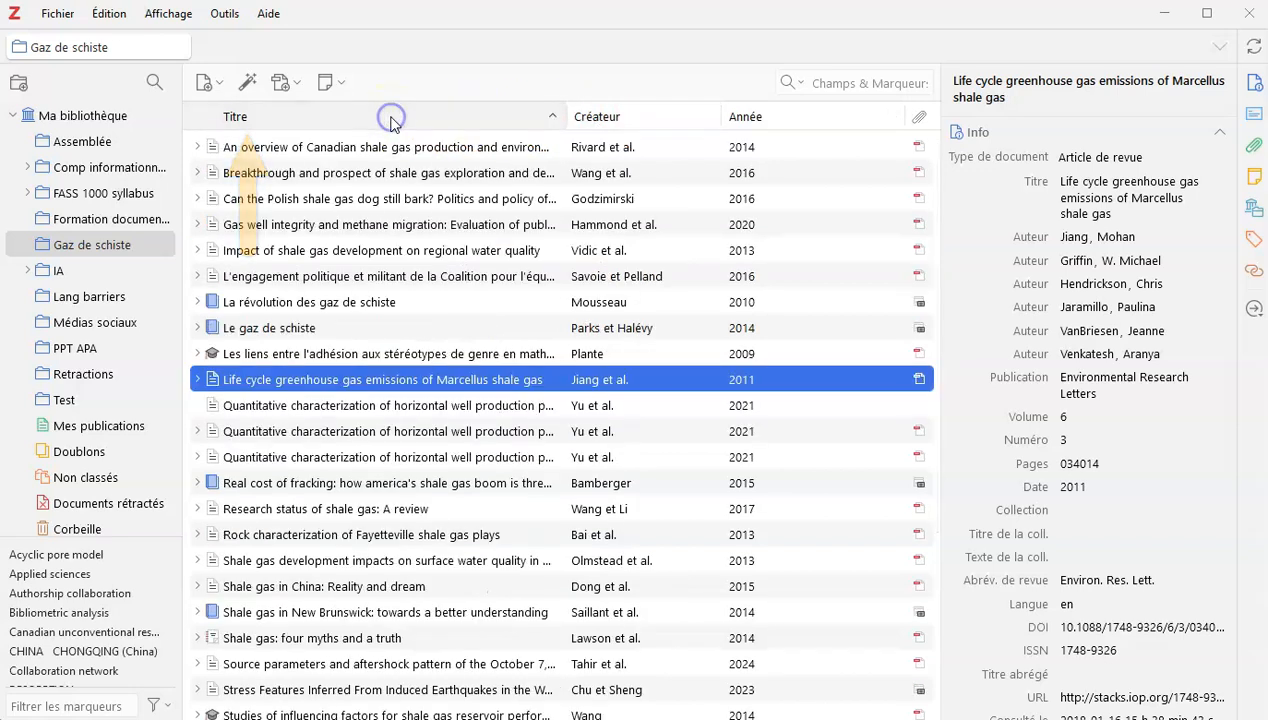
left_click(383, 118)
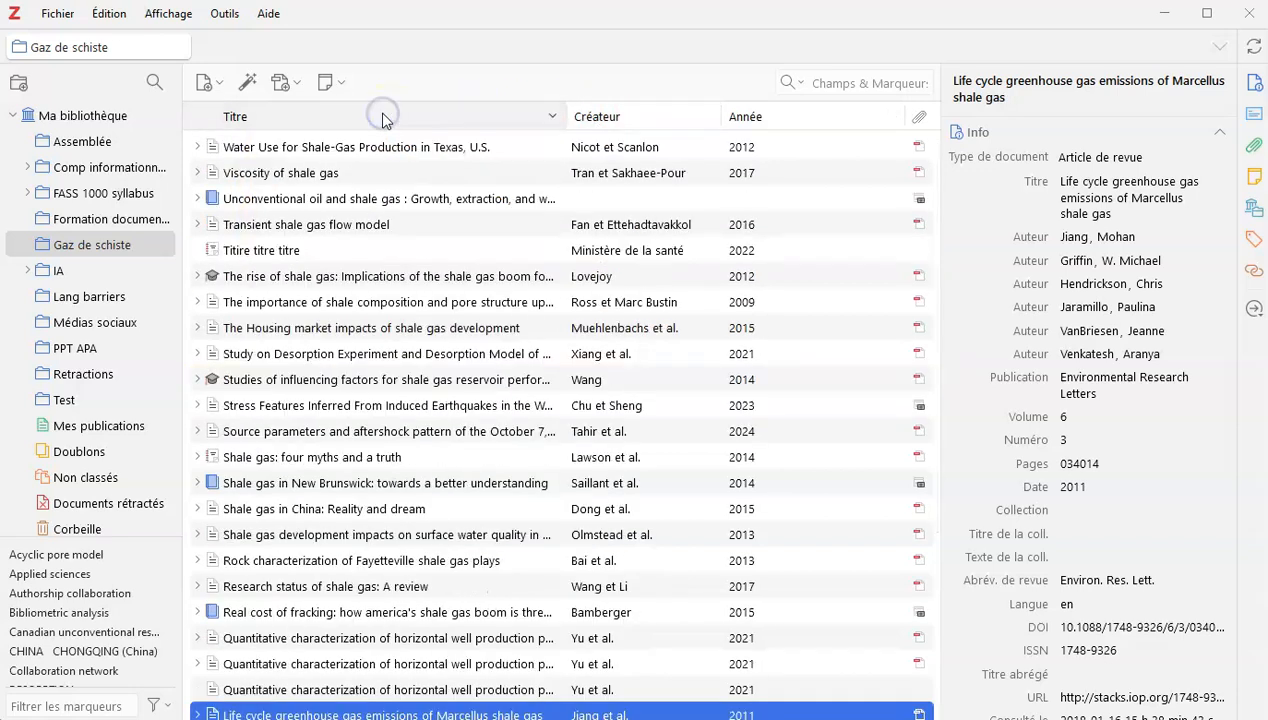
left_click(625, 116)
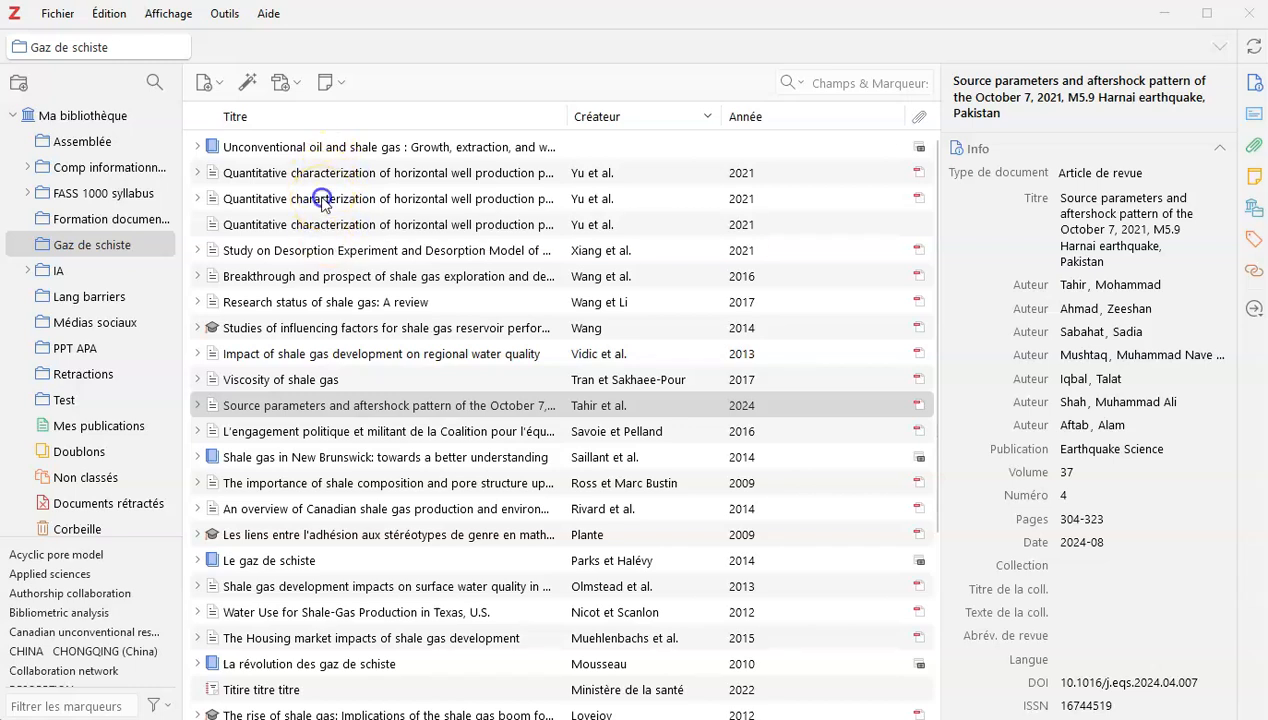
Move the second "Quantitative characterization of horizontal well production performance" entry to the trash and open the Corbeille
left_click(325, 200)
right_click(330, 201)
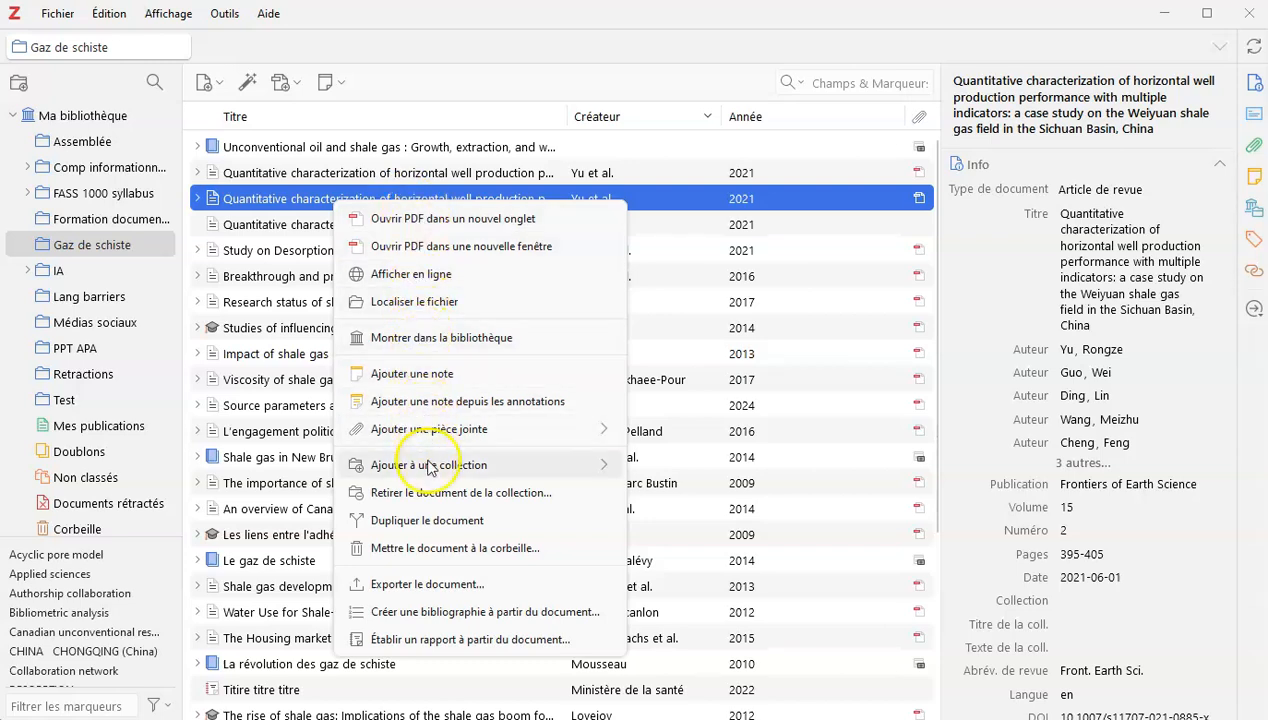
left_click(445, 549)
left_click(546, 390)
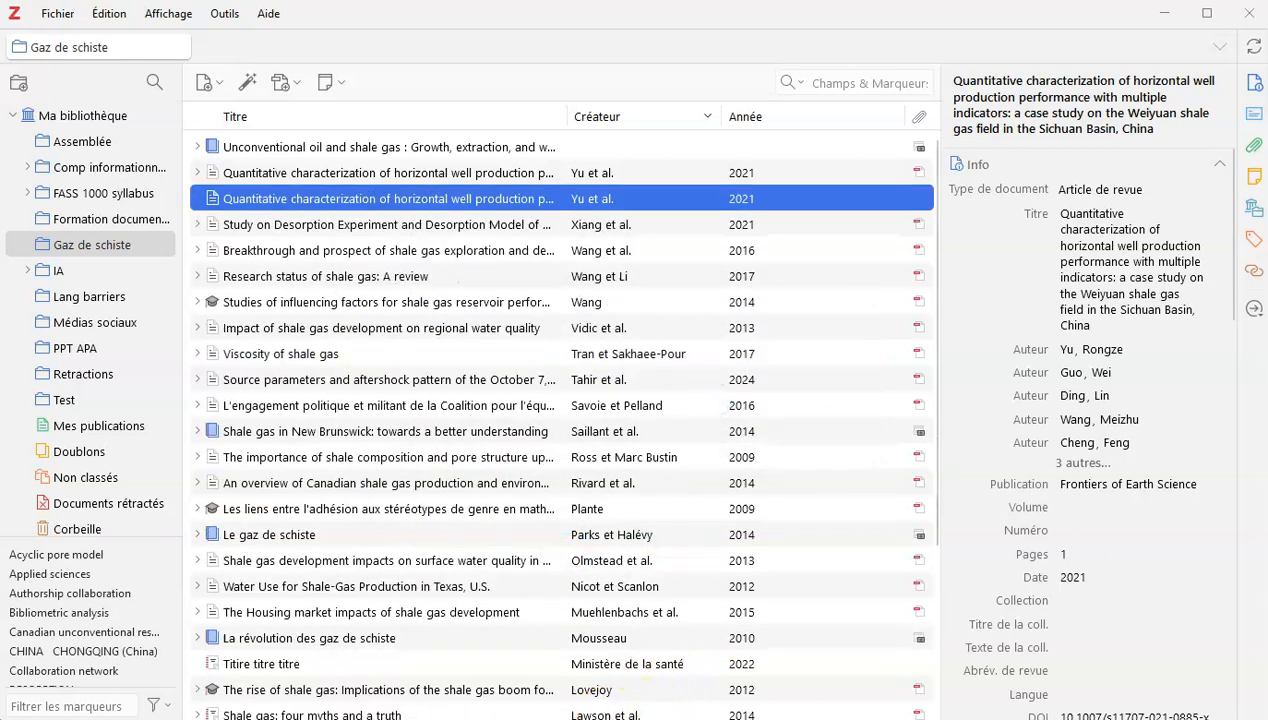
left_click(73, 533)
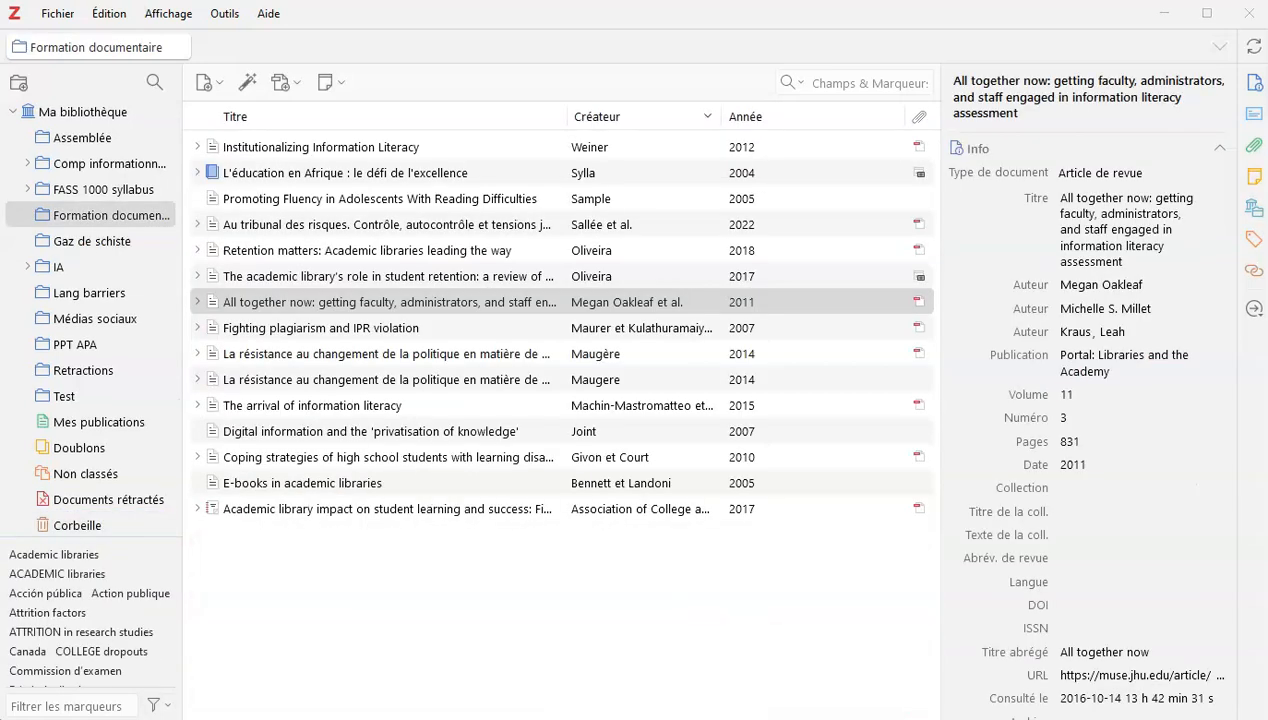
For the "All together now" article, split the first two authors' names into two fields each and set Pages to 831-852
left_click(392, 303)
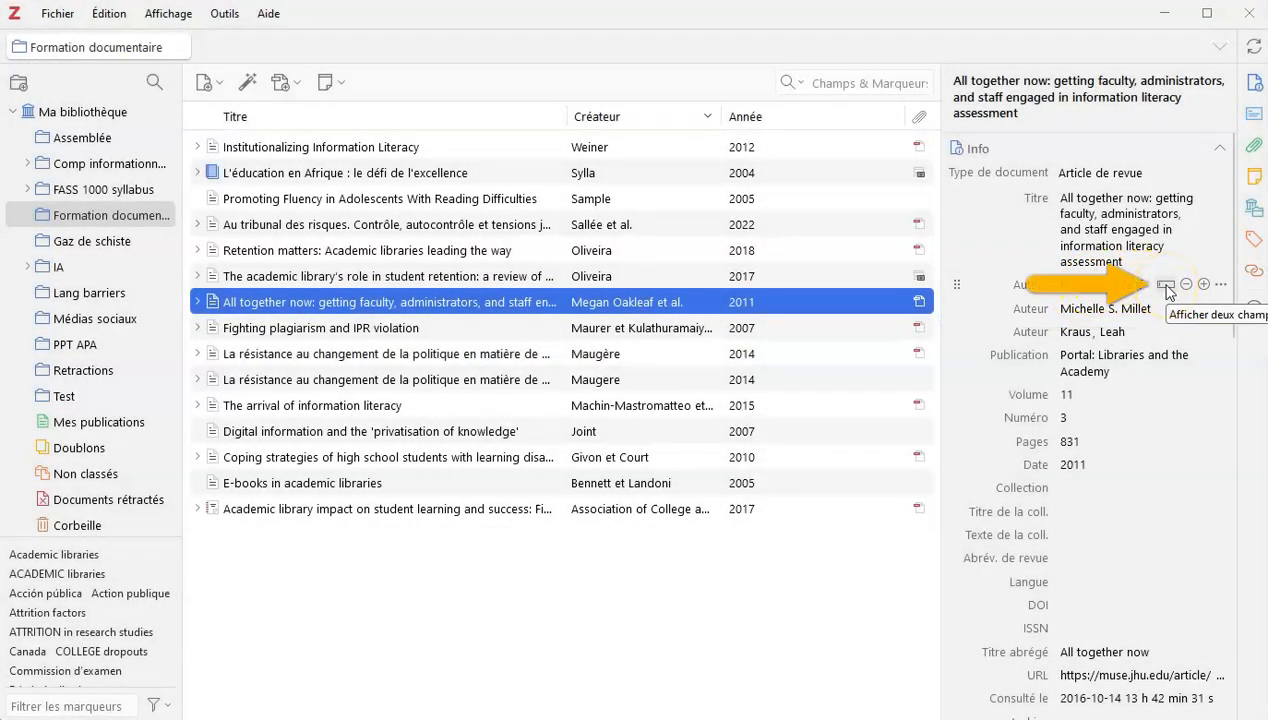
left_click(1165, 285)
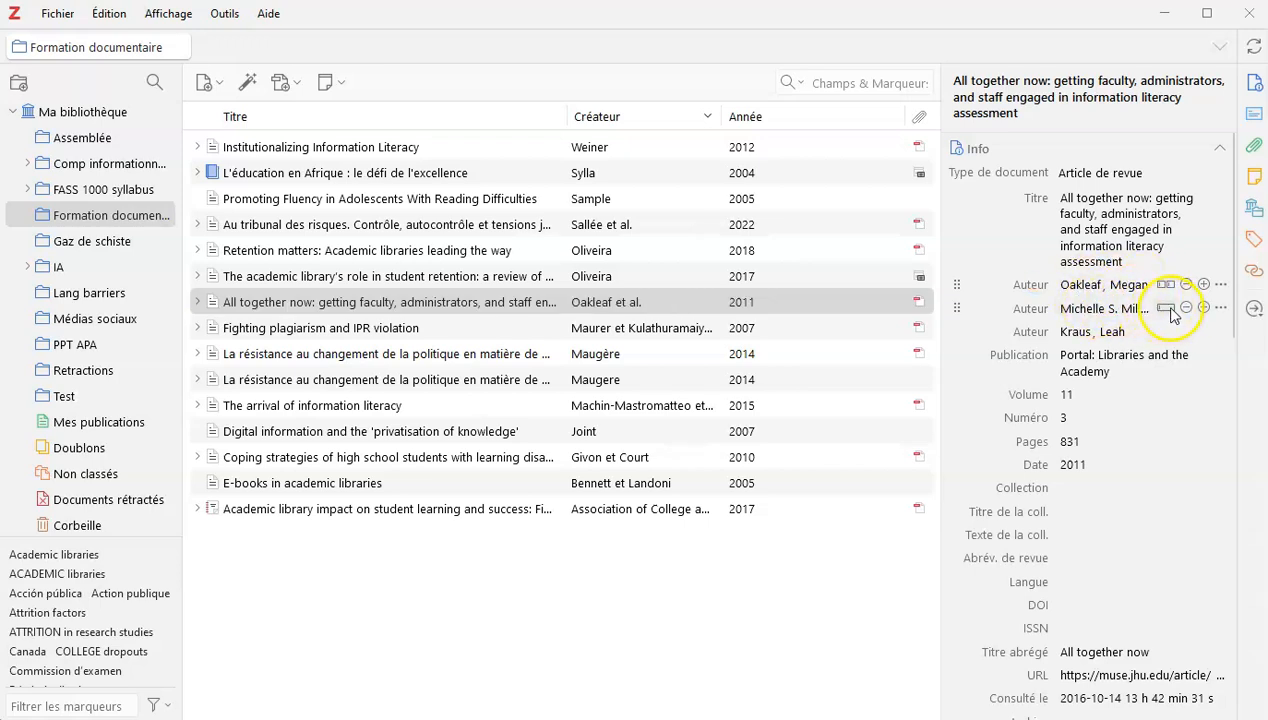
left_click(1165, 308)
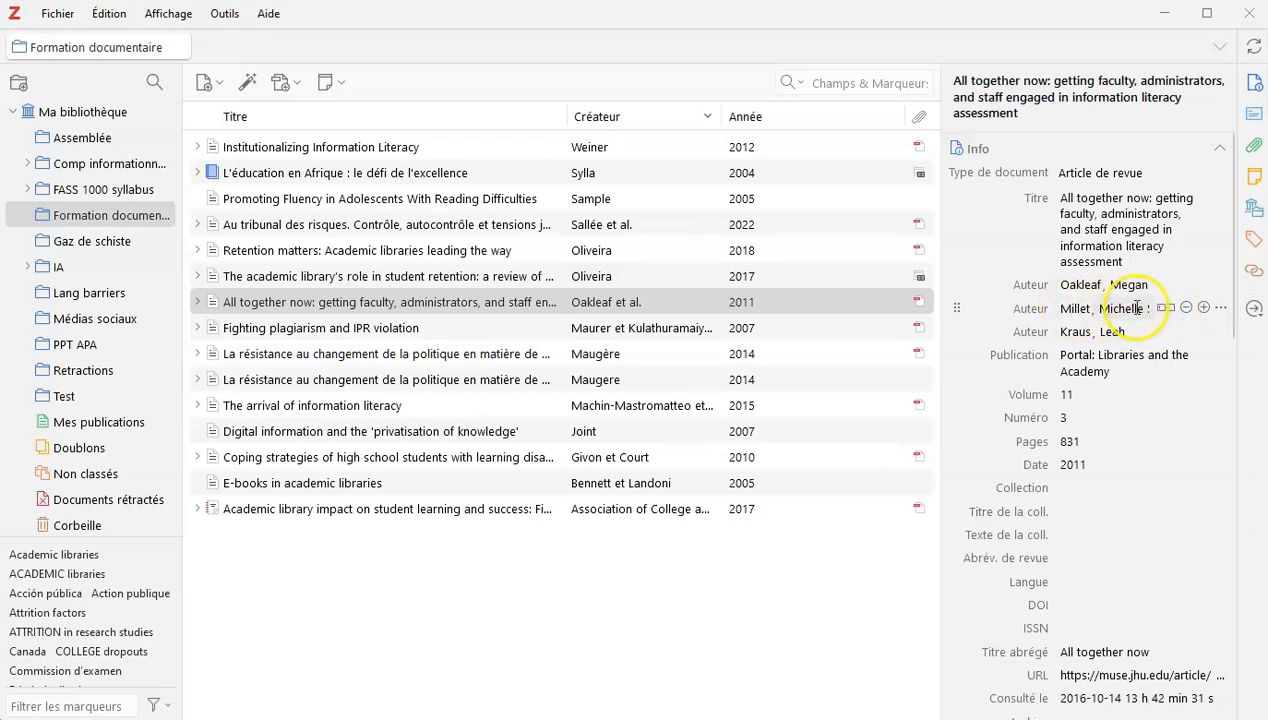
left_click(1080, 443)
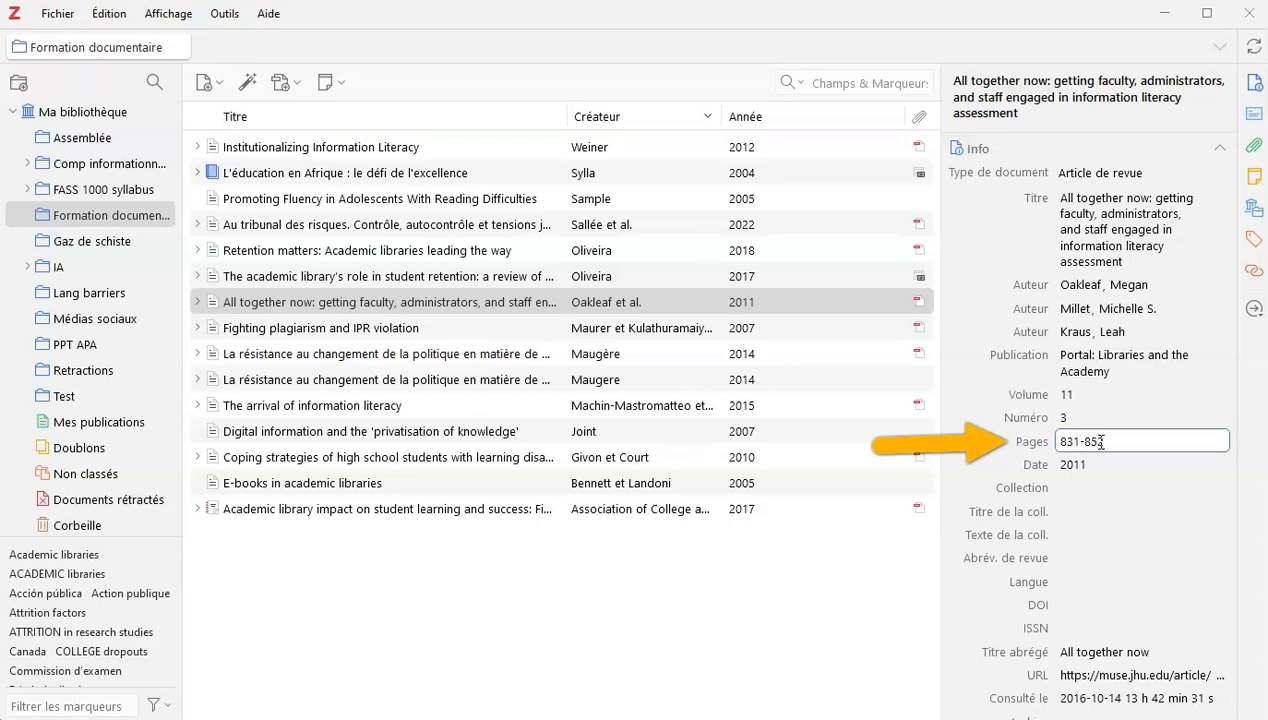
key("Return")
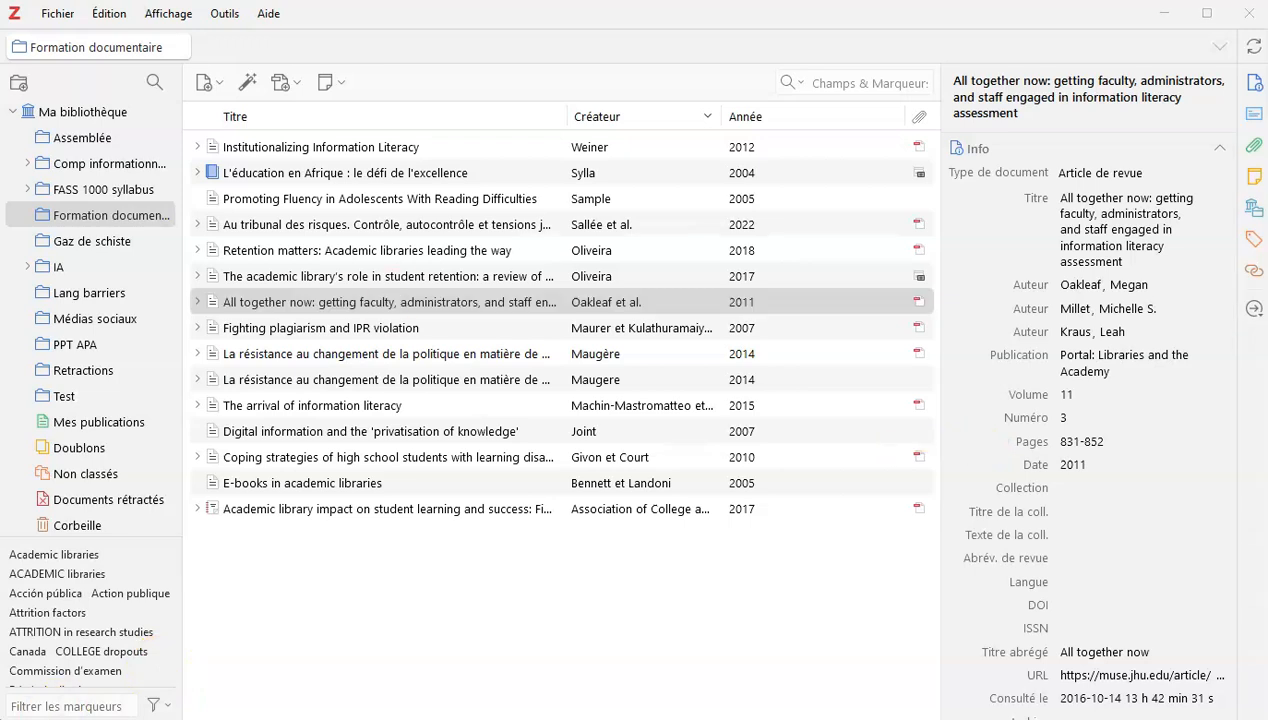
Open the choice of document types for the "All together now" article and browse the available types
left_click(1102, 176)
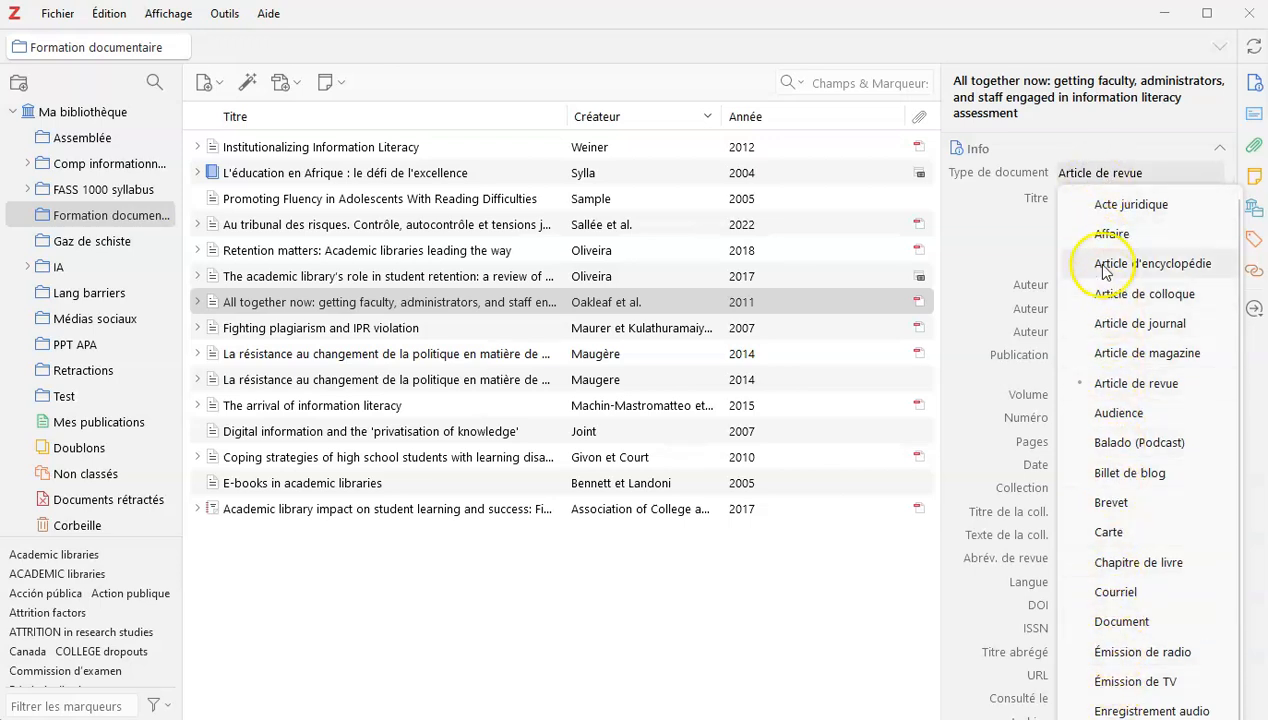
key("Down")
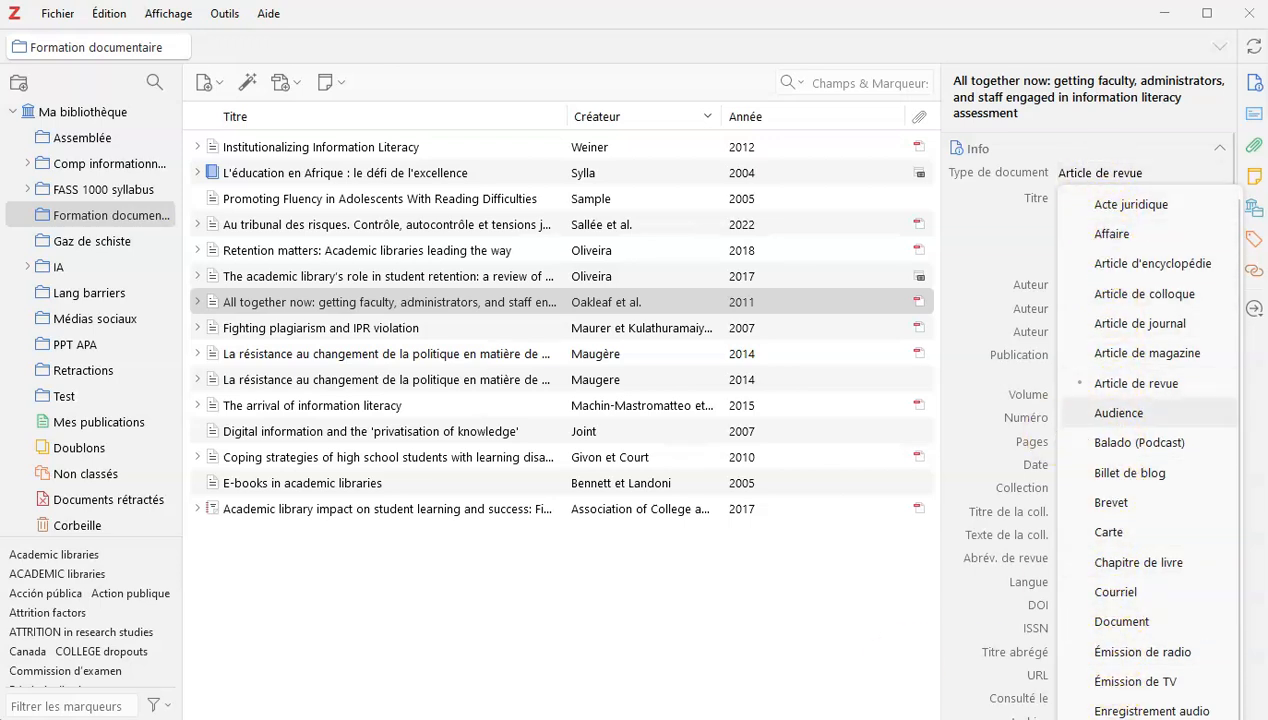